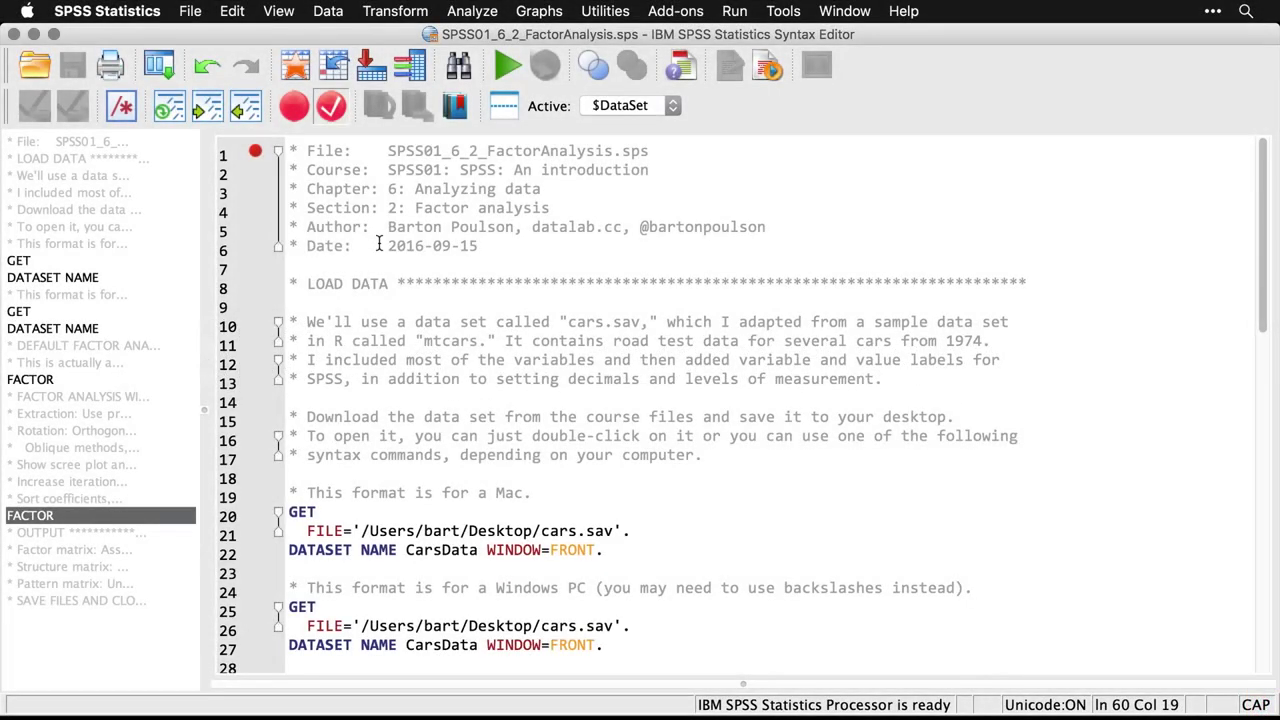
scroll(379, 244, "down", 3)
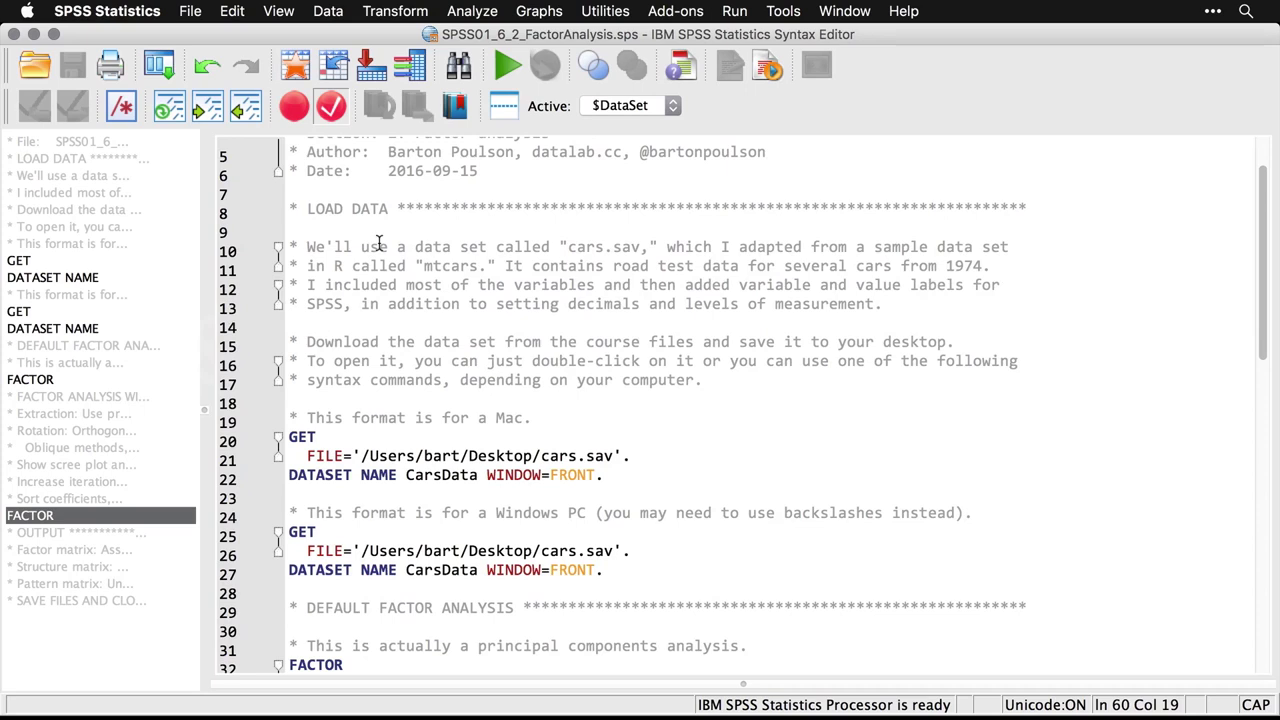
scroll(379, 244, "down", 5)
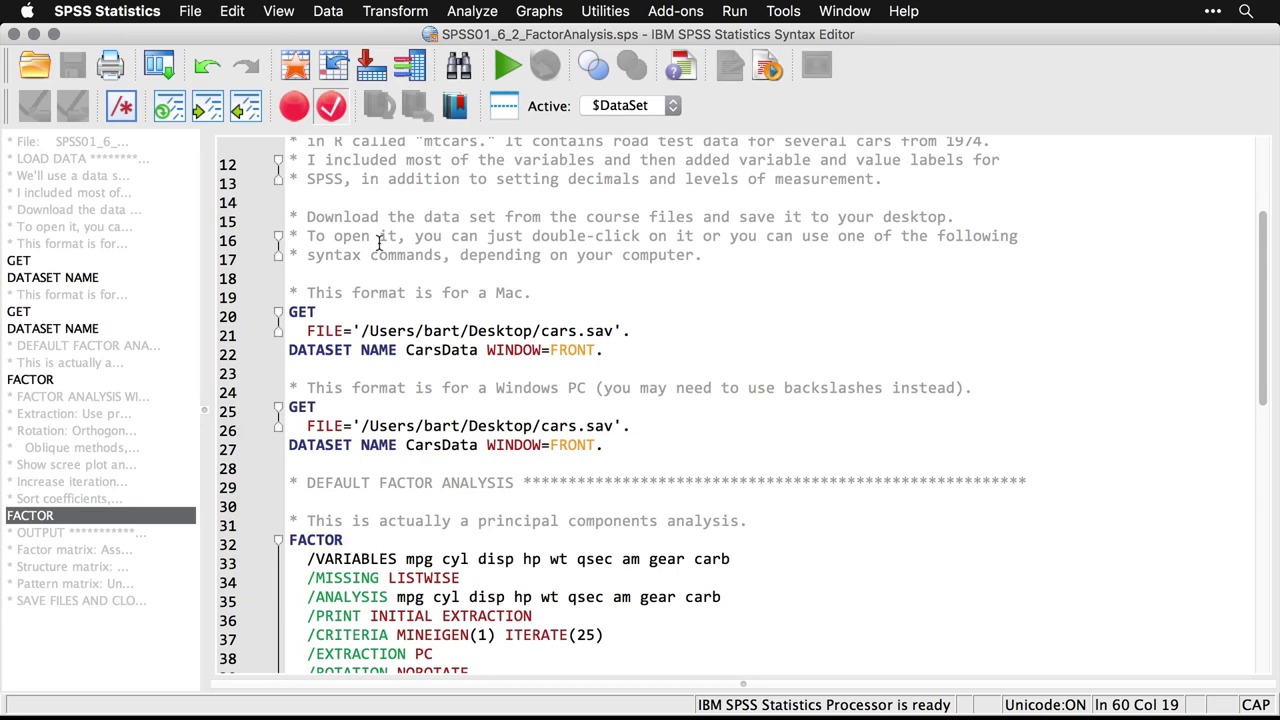
scroll(379, 244, "down", 6)
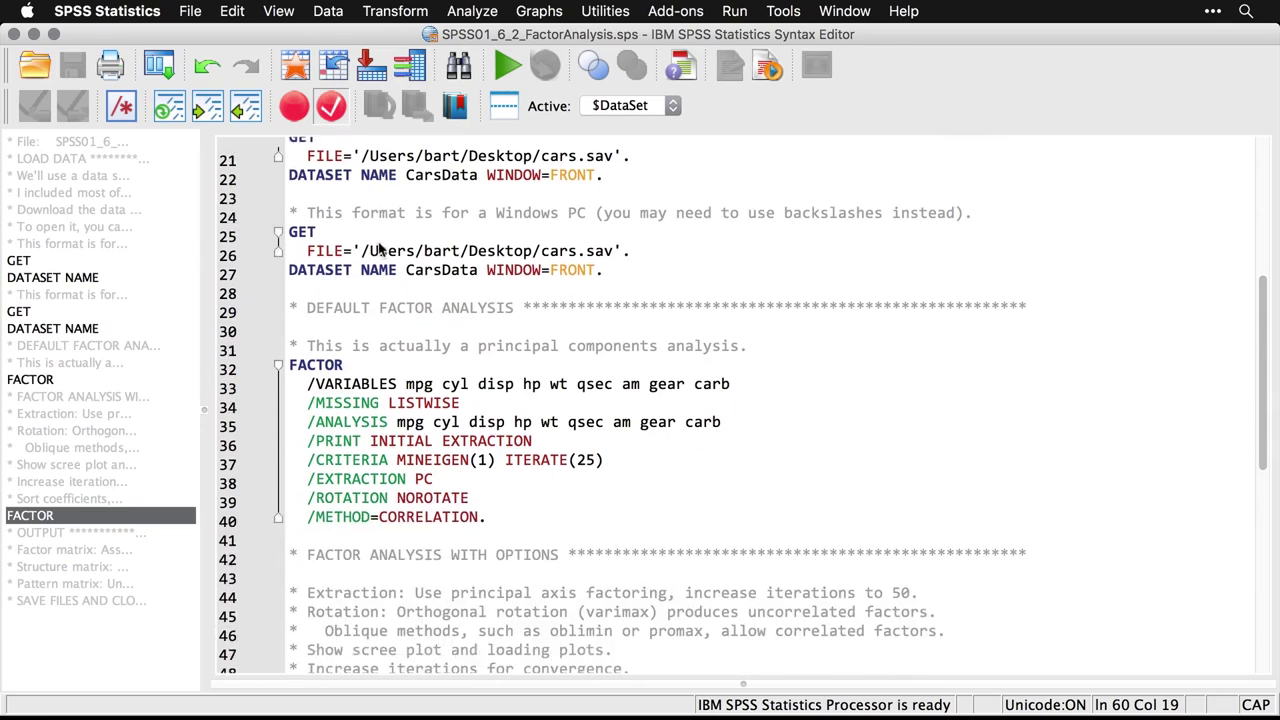
key("super+r")
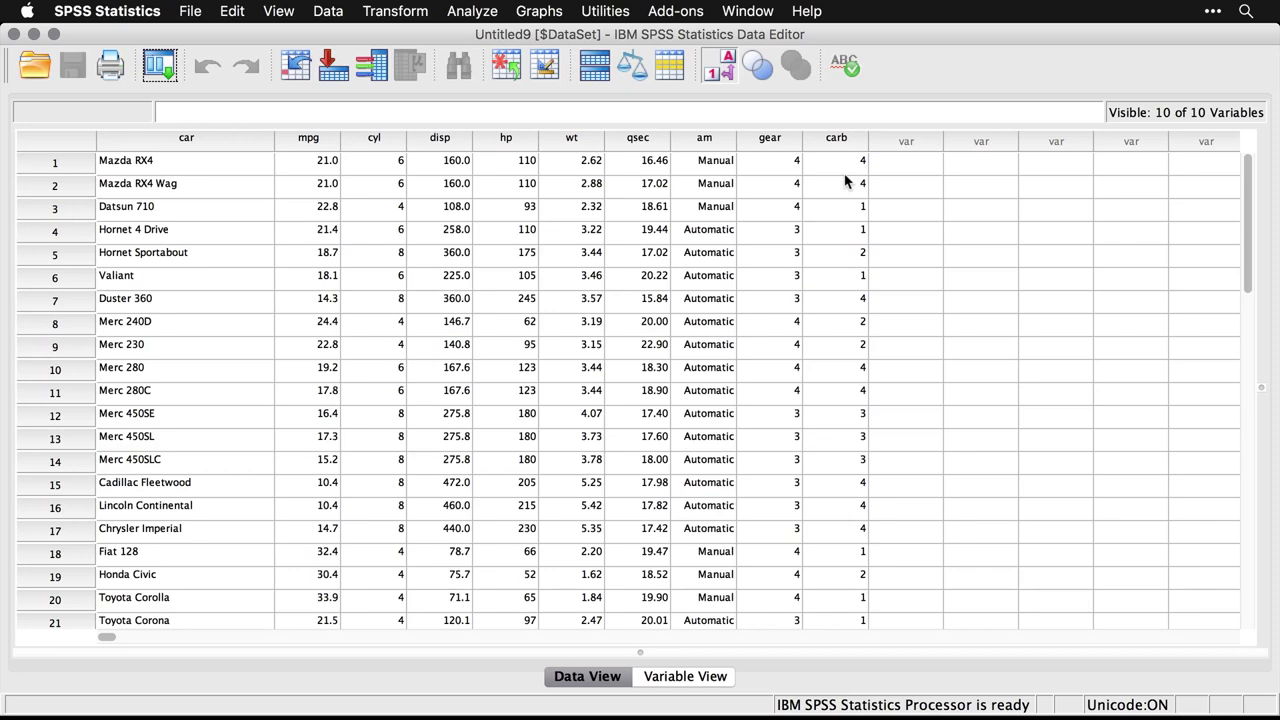
scroll(845, 181, "down", 5)
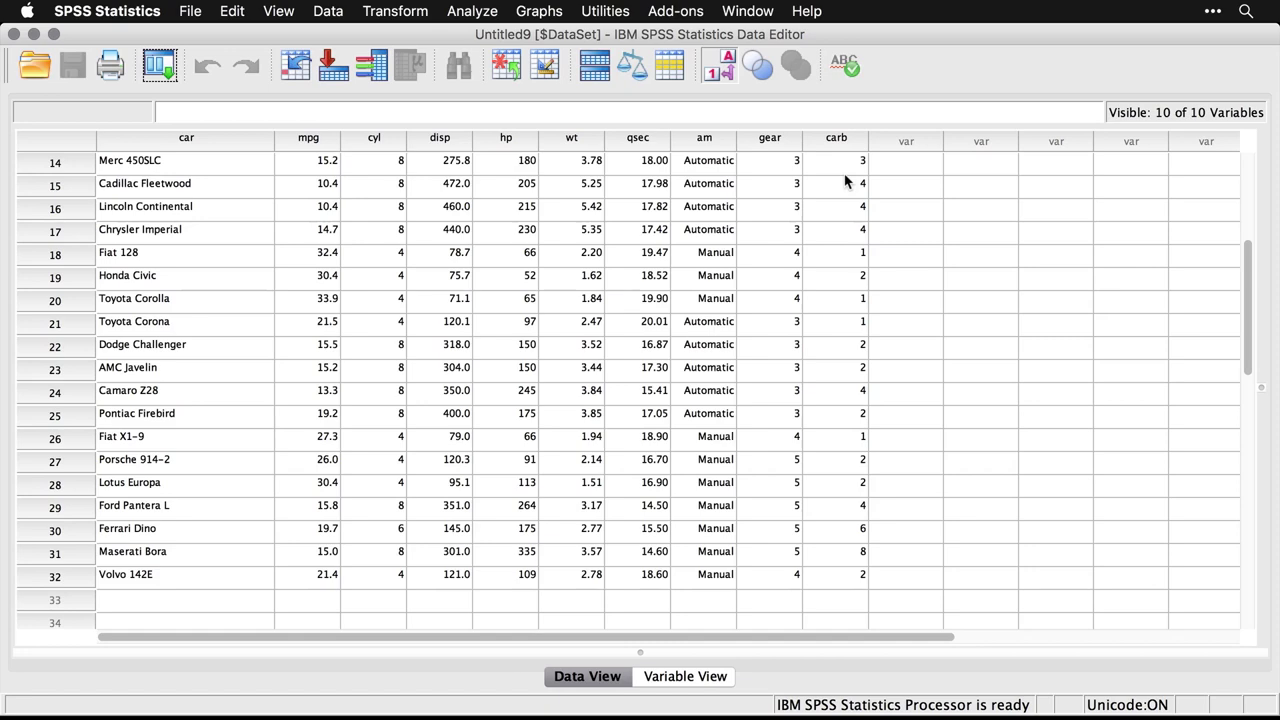
key("super+grave")
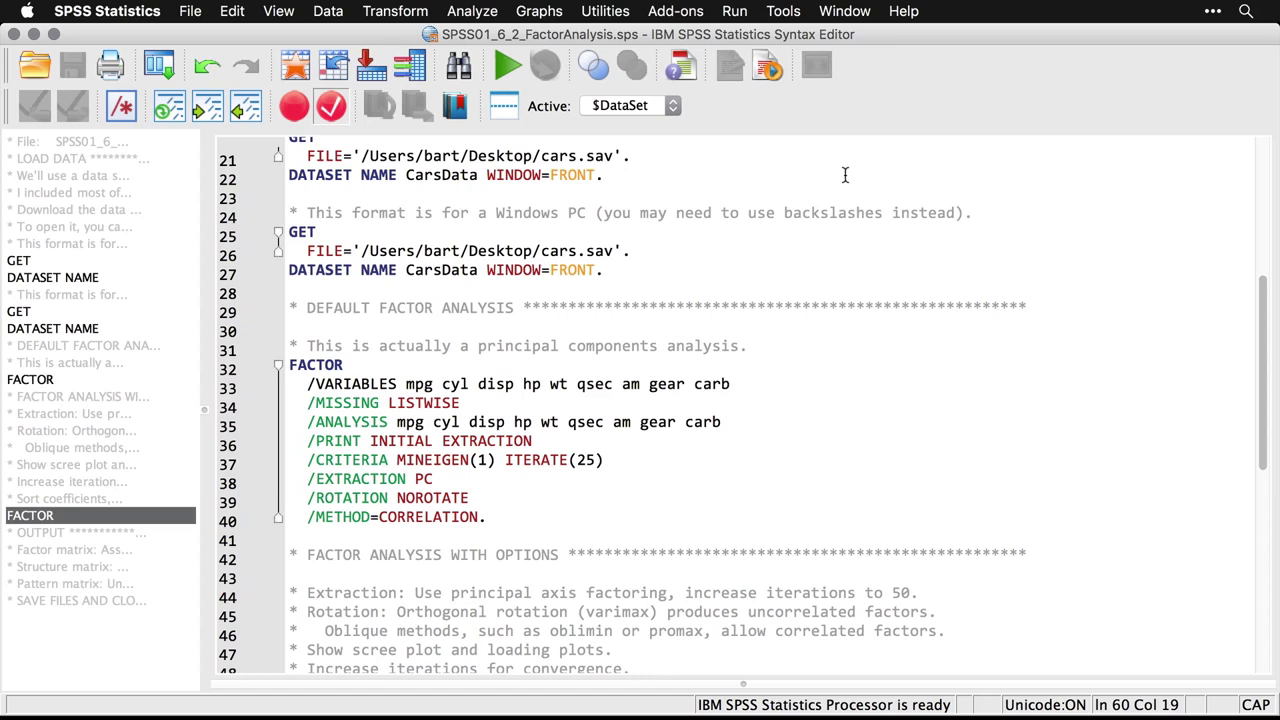
Run a default factor analysis on the nine car variables, Miles per Gallon through Number of Carburetors.
left_click(845, 175)
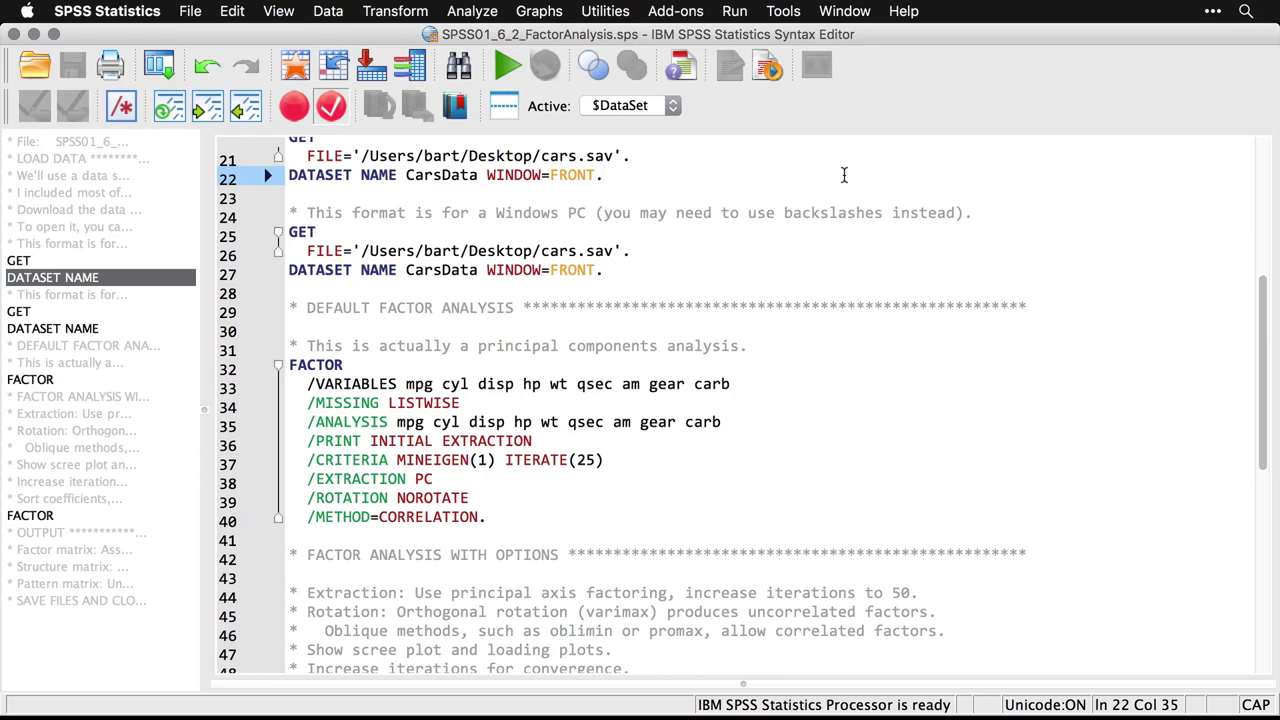
left_click(478, 12)
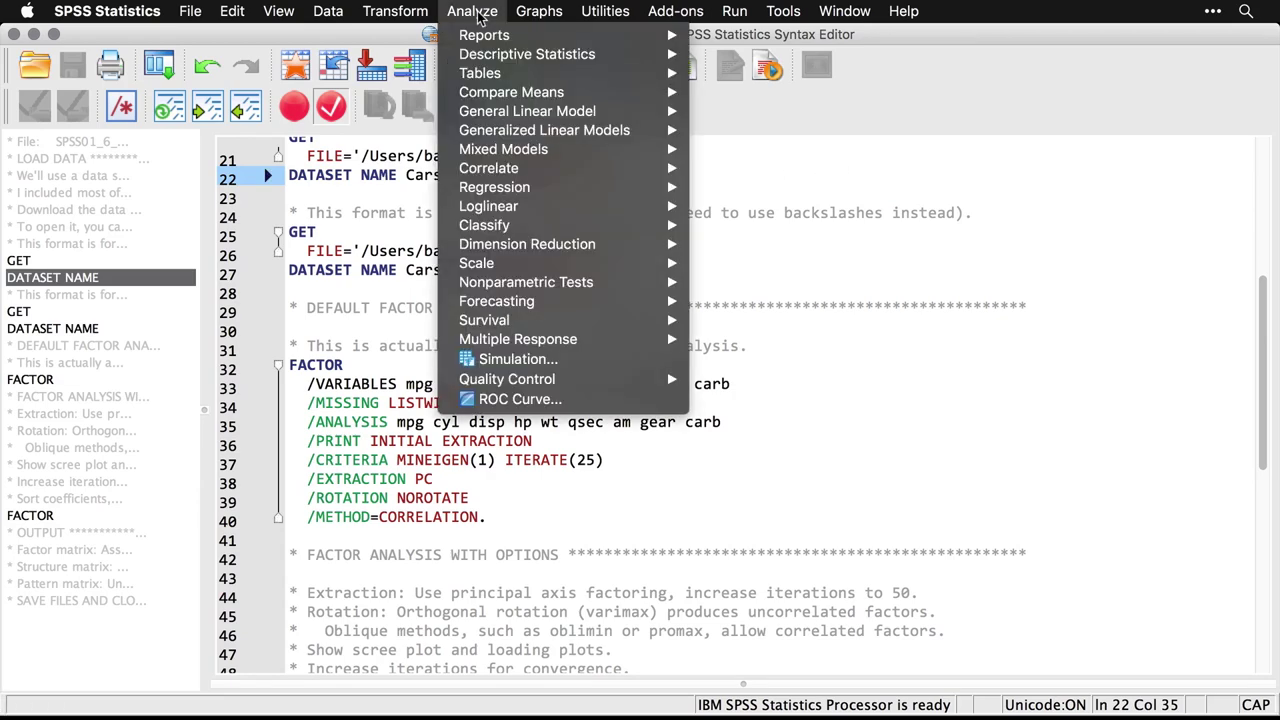
mouse_move(520, 170)
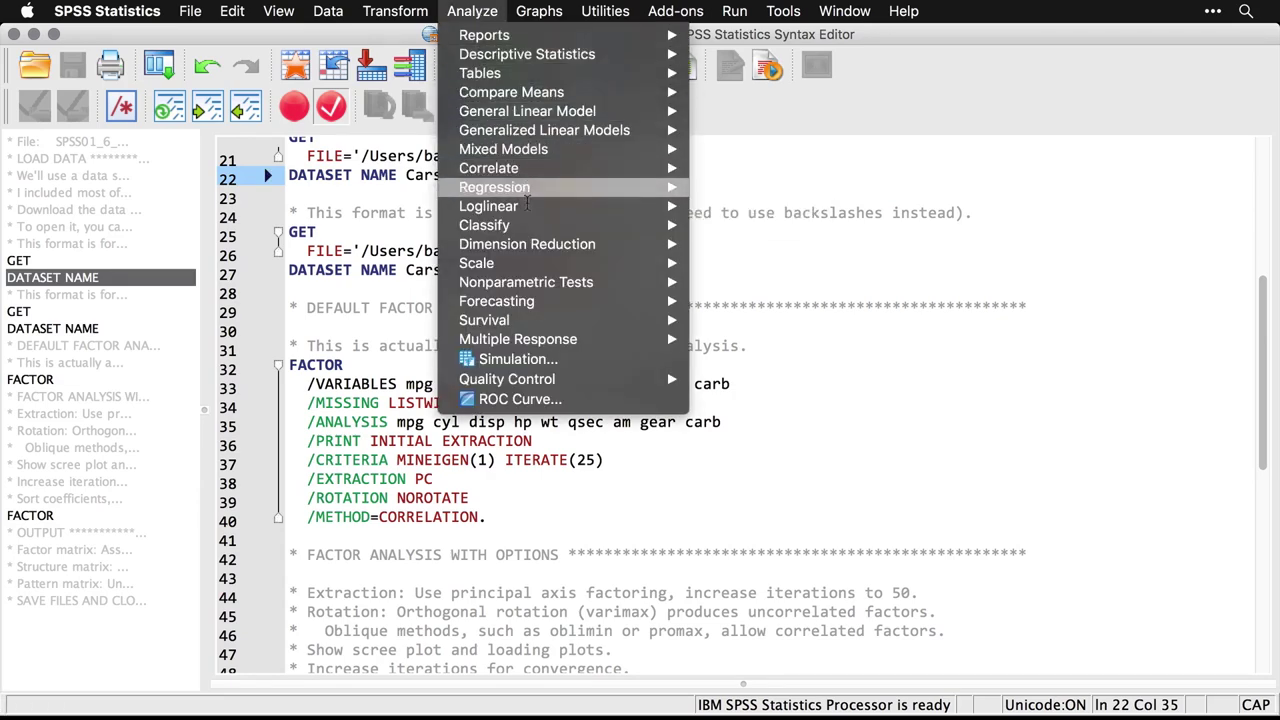
mouse_move(546, 244)
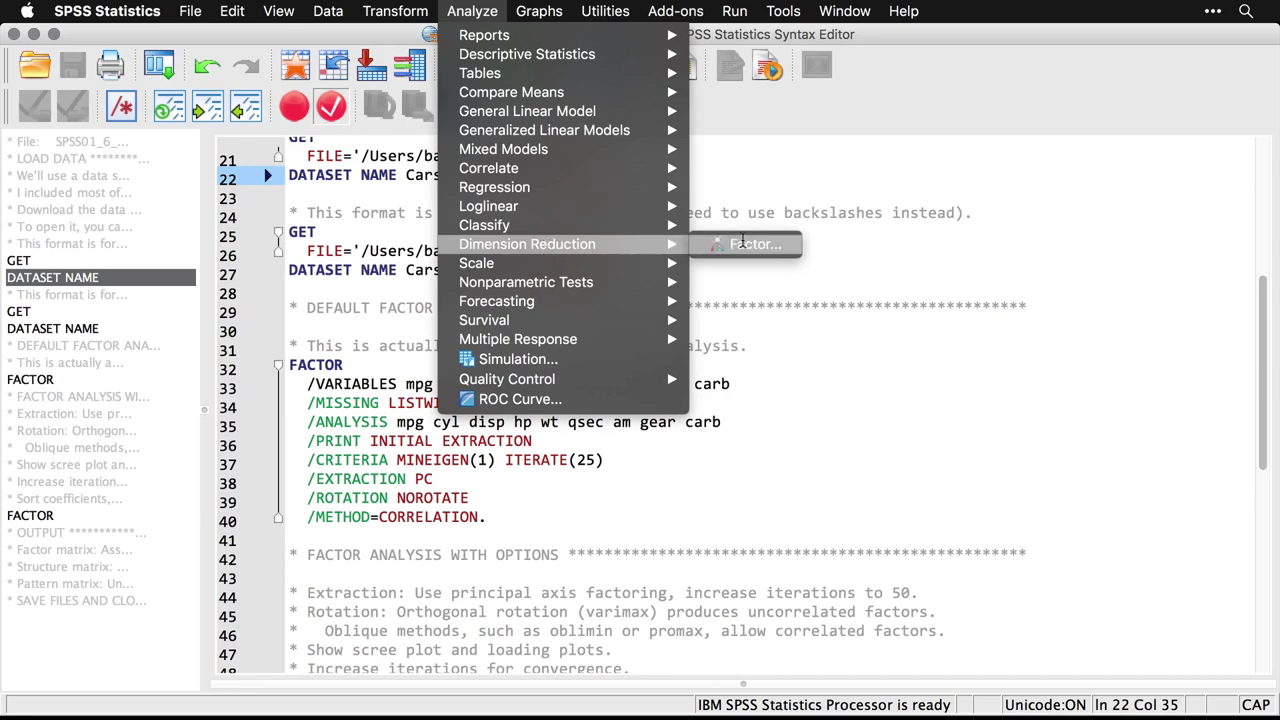
left_click(748, 243)
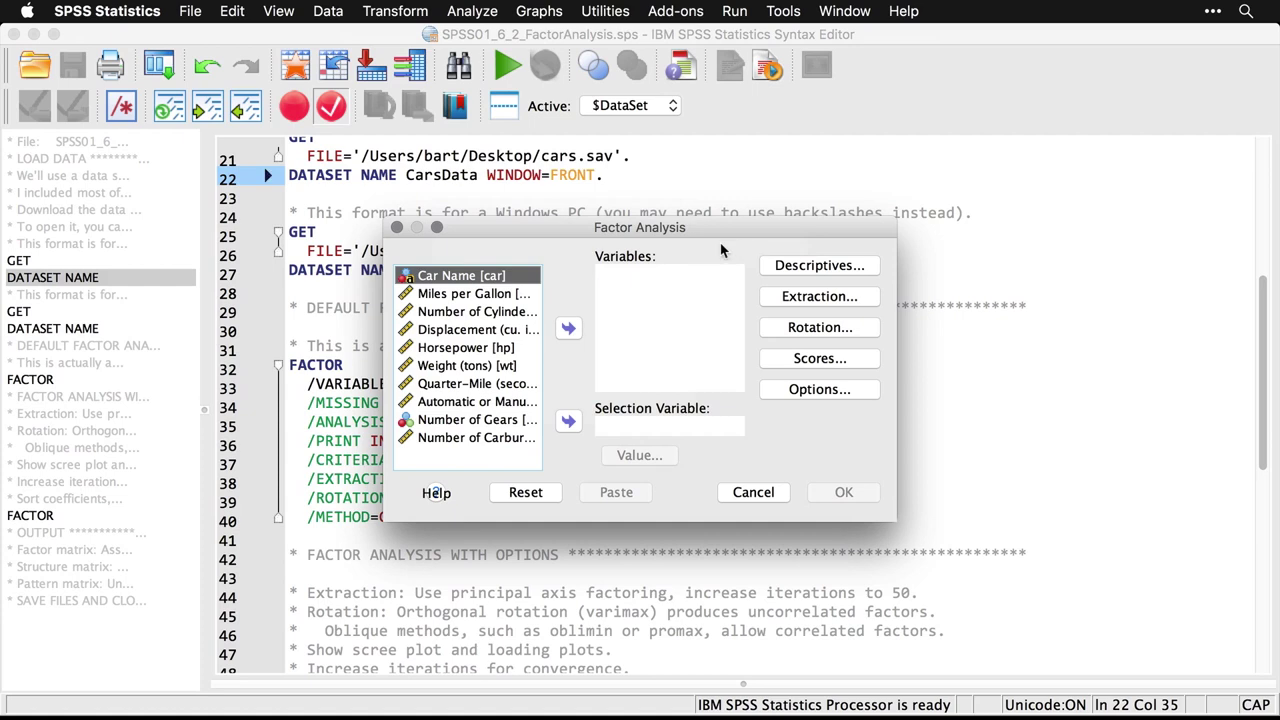
left_click(499, 298)
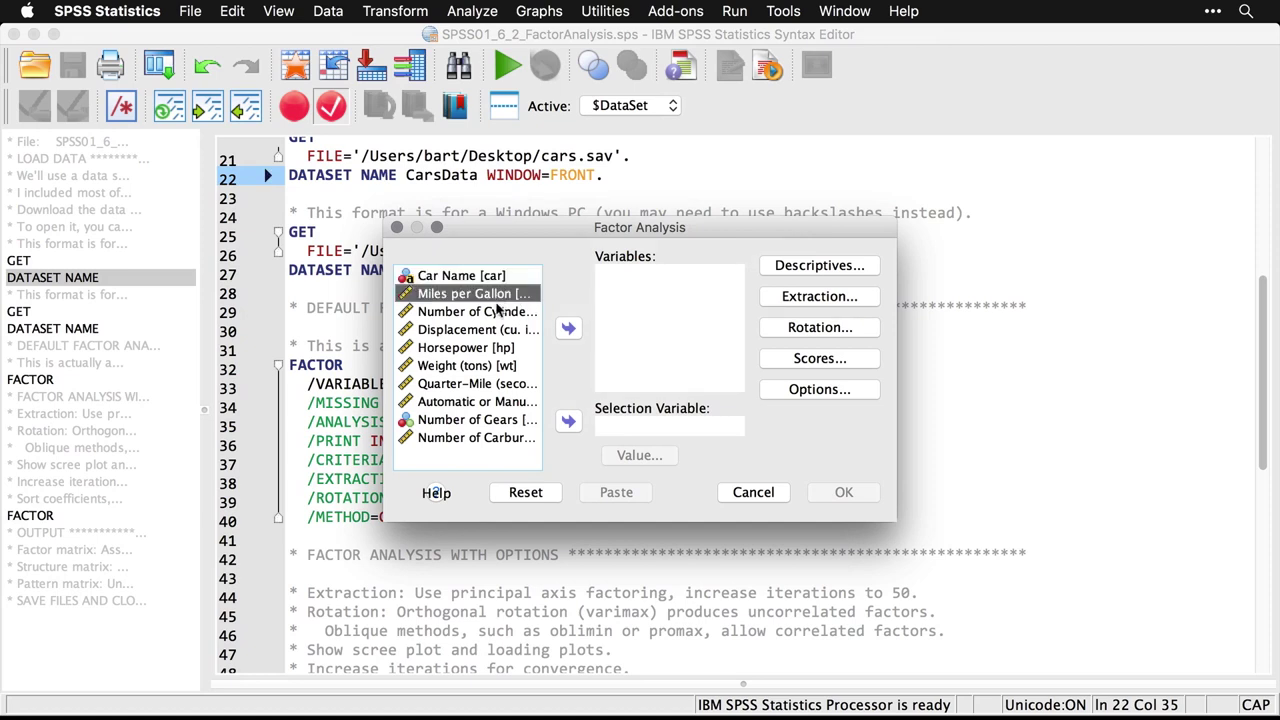
left_click(459, 438, "shift")
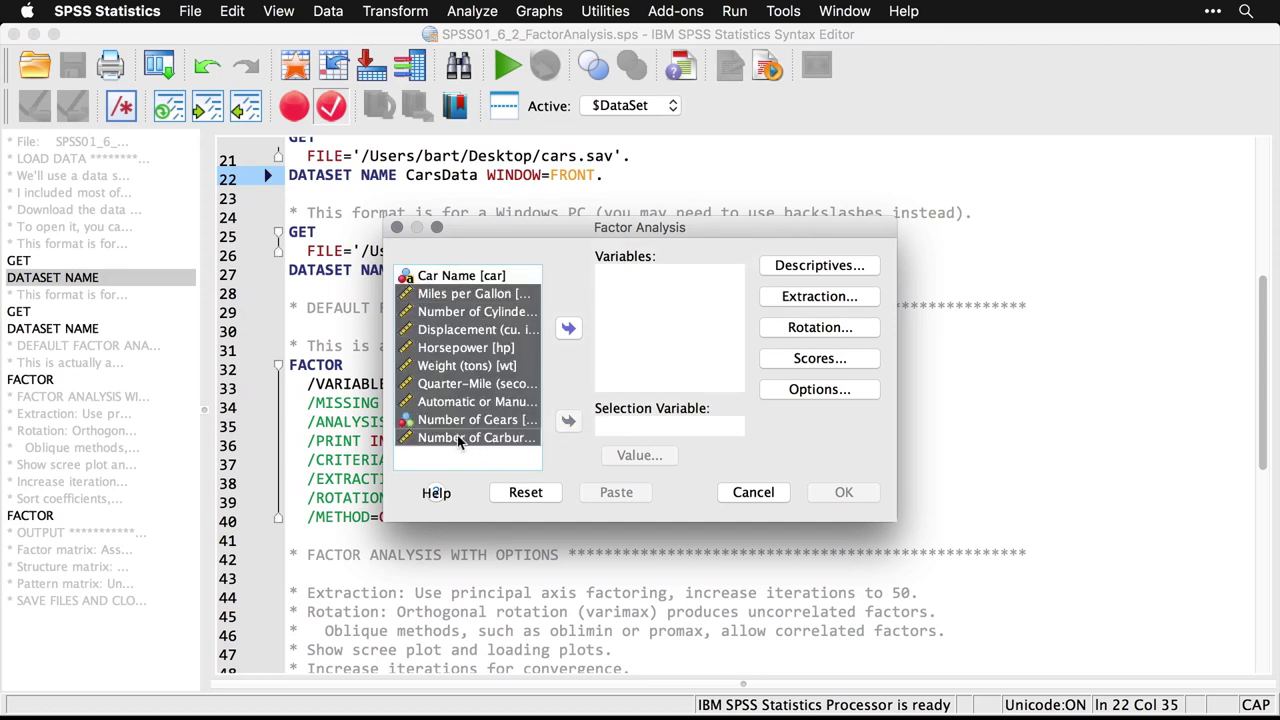
left_click(568, 329)
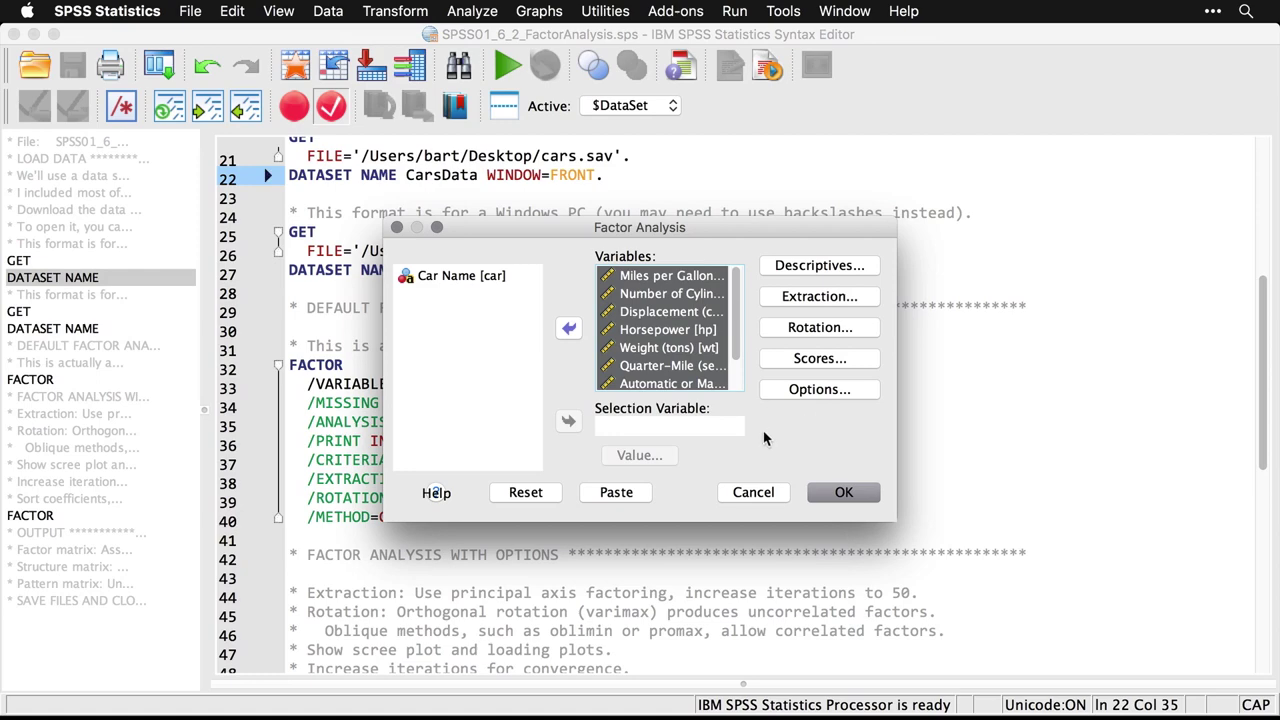
left_click(845, 496)
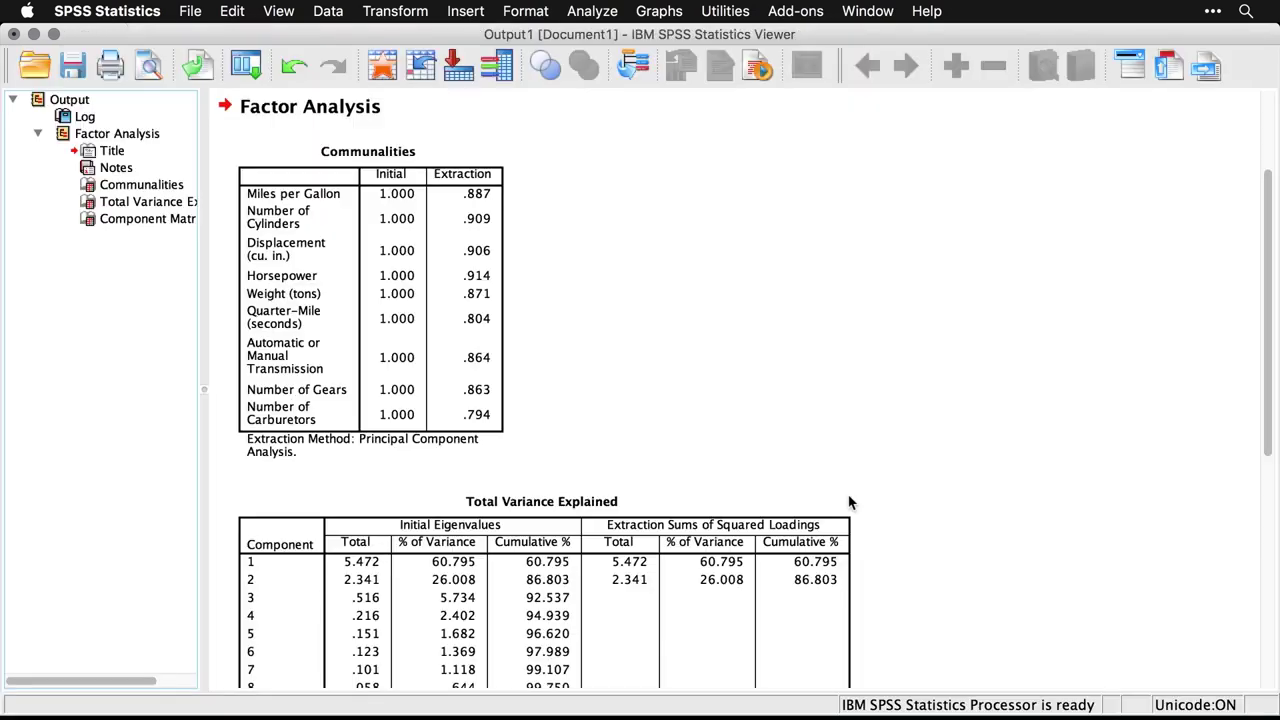
Review the output down to Total Variance Explained: two components (5.472, 2.341) explaining 86.803%.
scroll(944, 399, "up", 5)
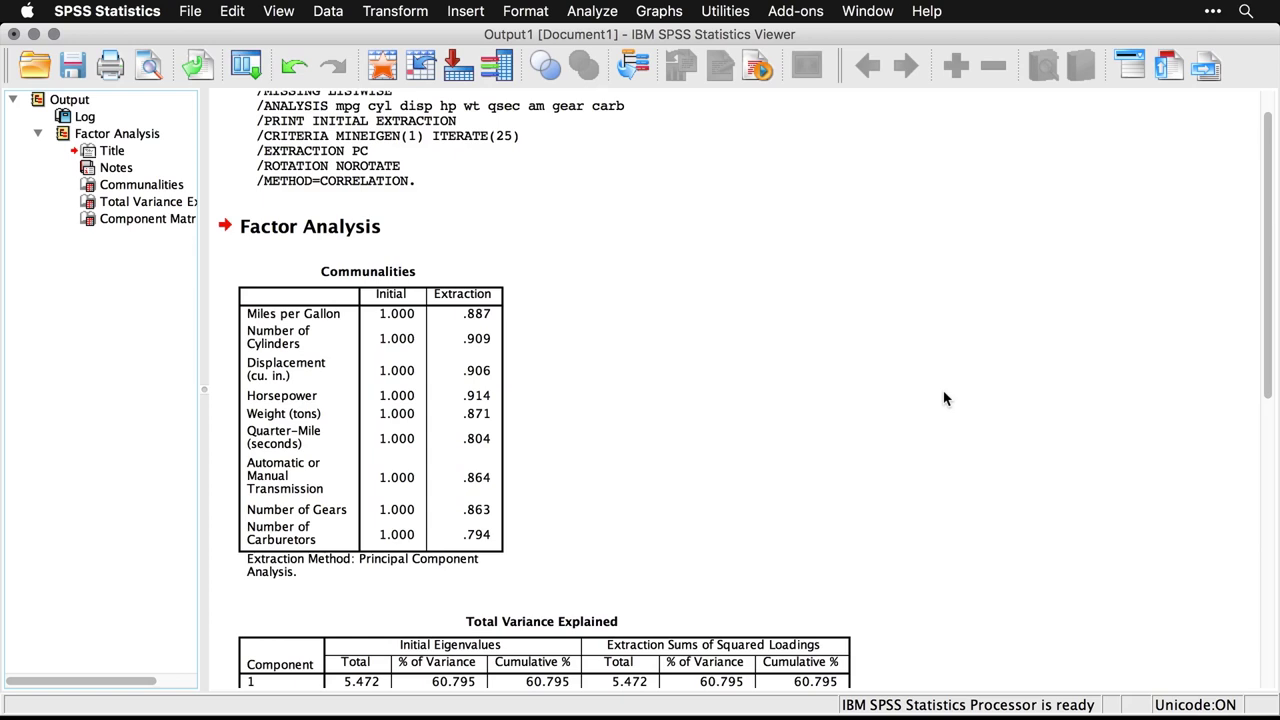
left_click(612, 272)
left_click(548, 152)
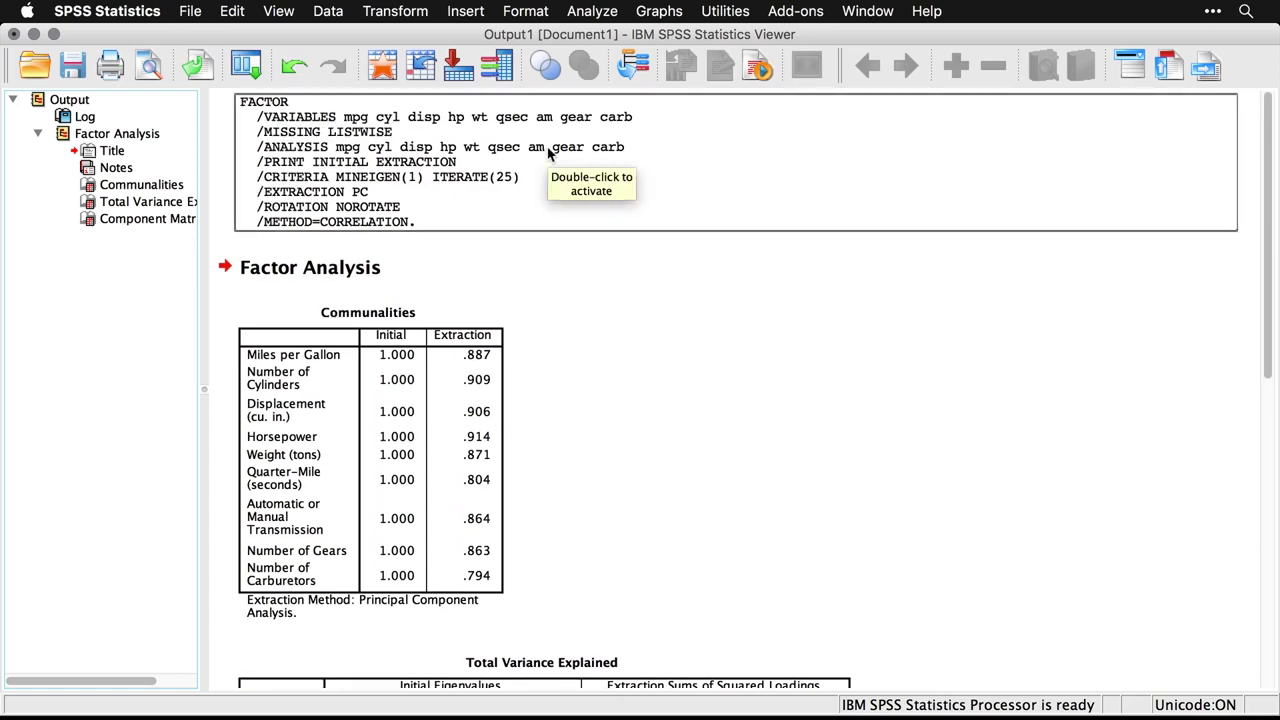
left_click(677, 309)
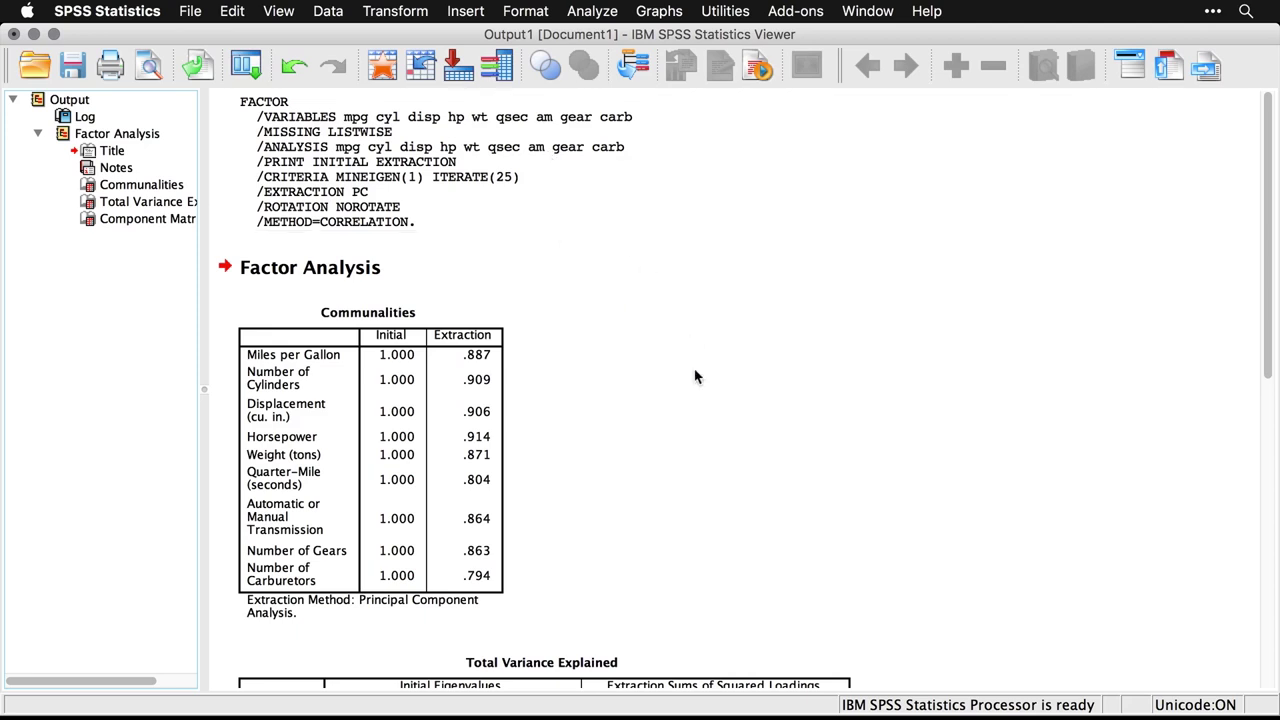
scroll(697, 377, "down", 3)
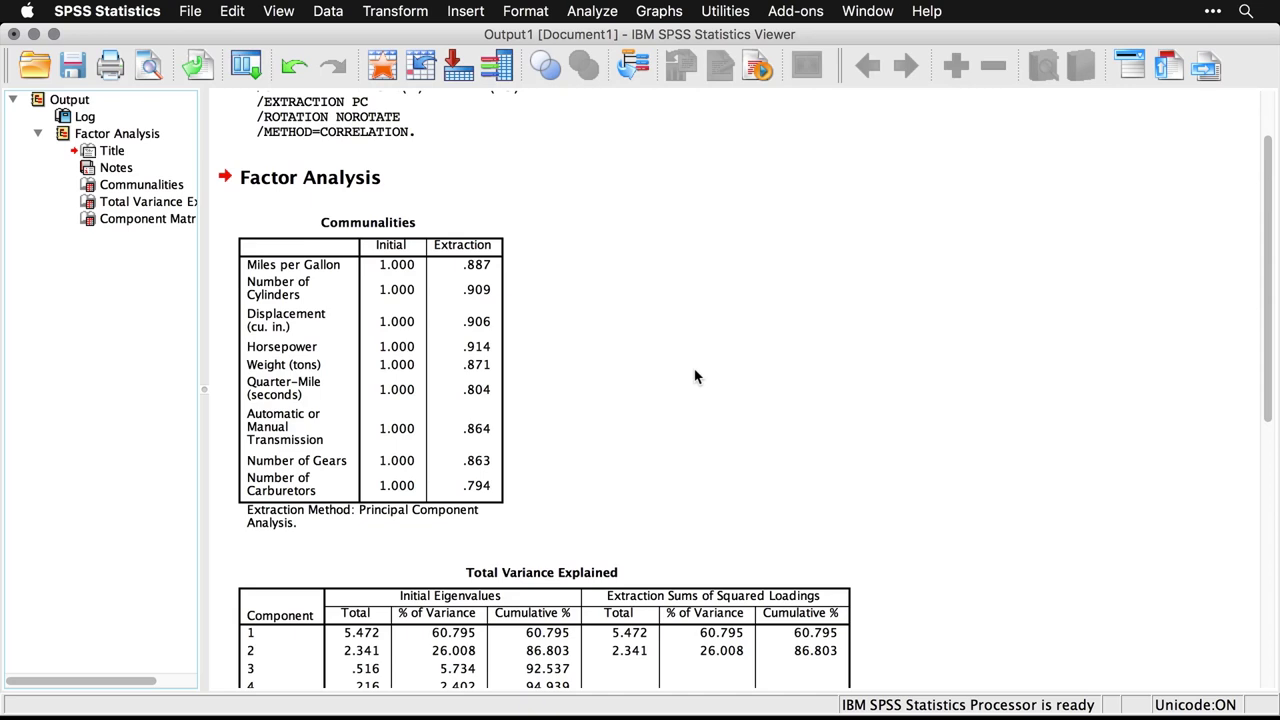
left_click(632, 343)
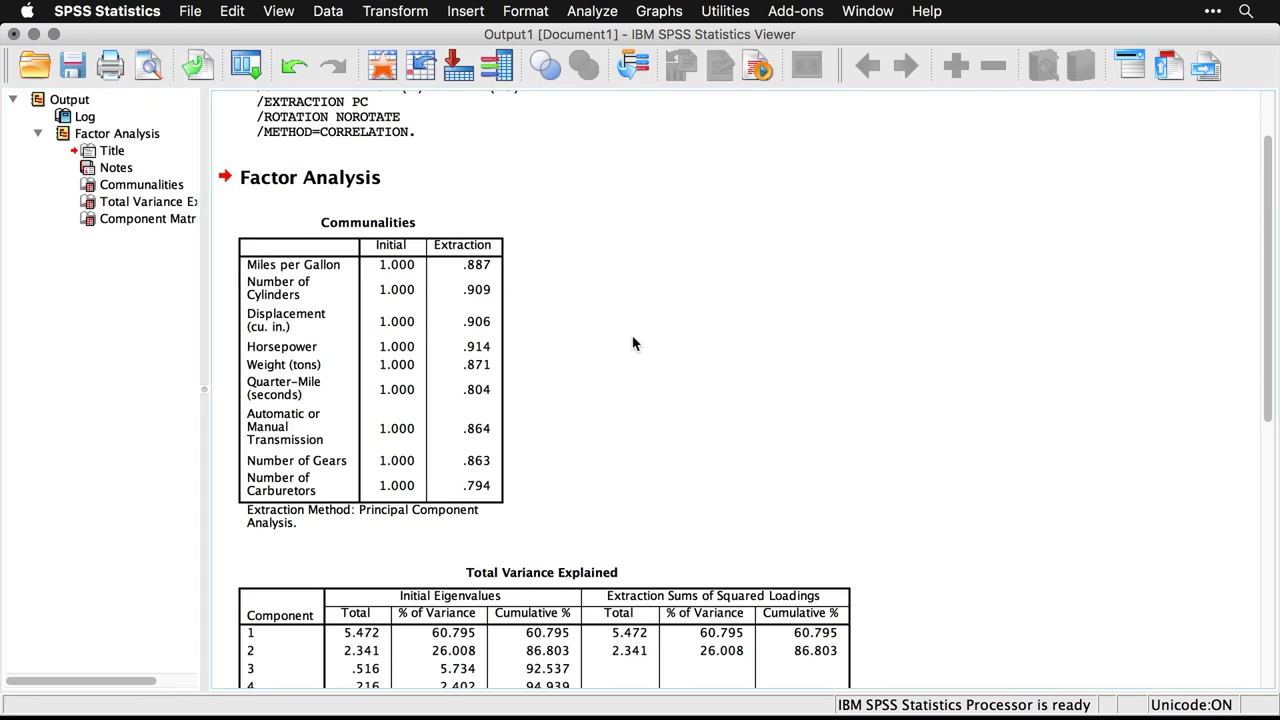
scroll(632, 343, "down", 6)
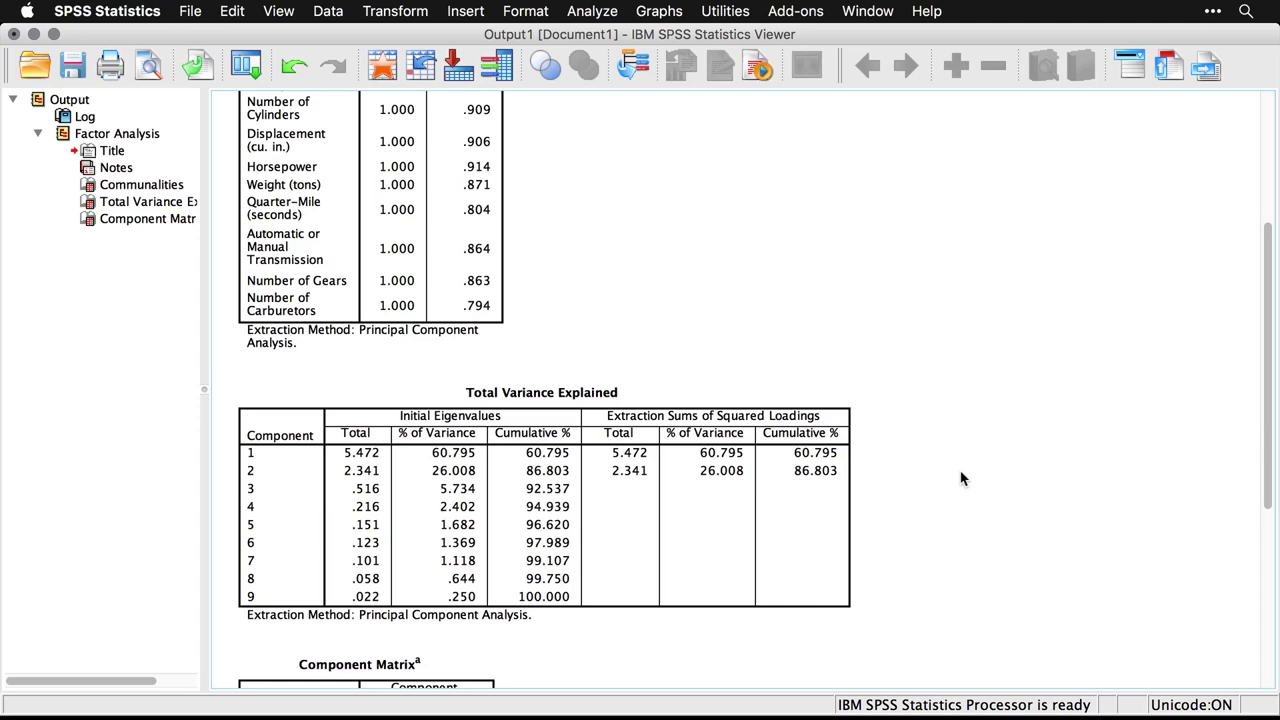
scroll(960, 479, "down", 2)
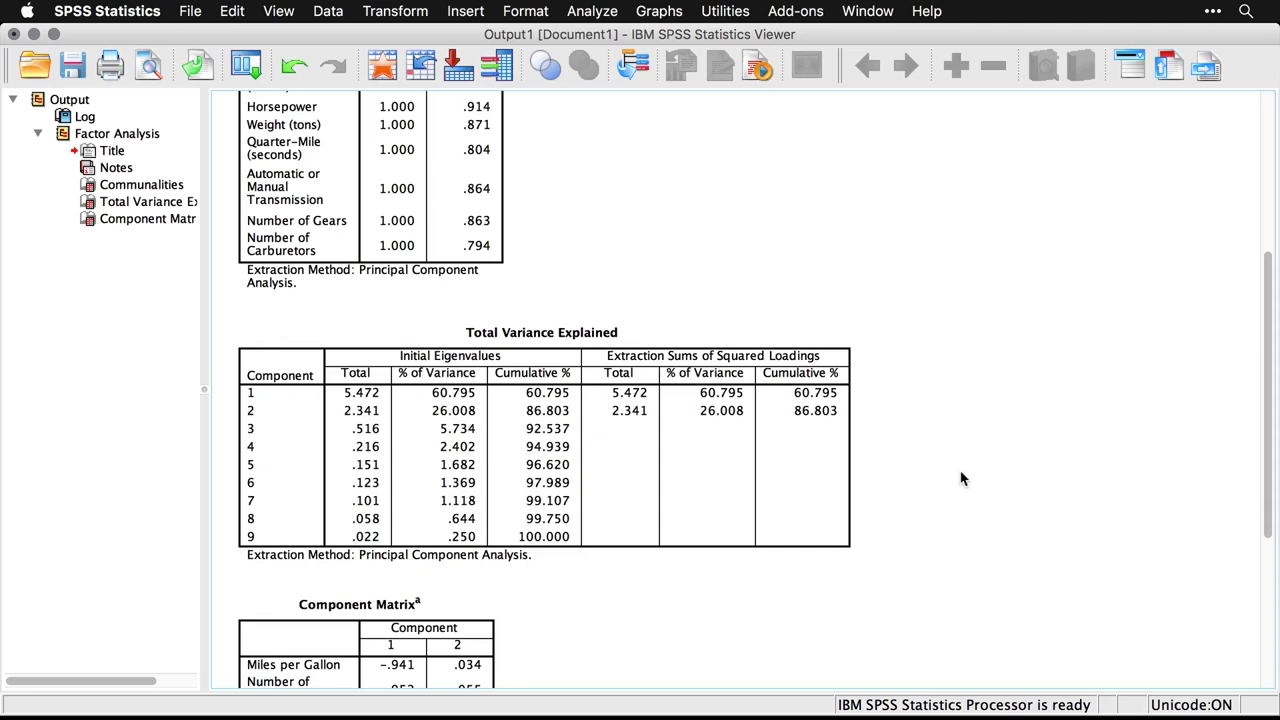
left_click(745, 457)
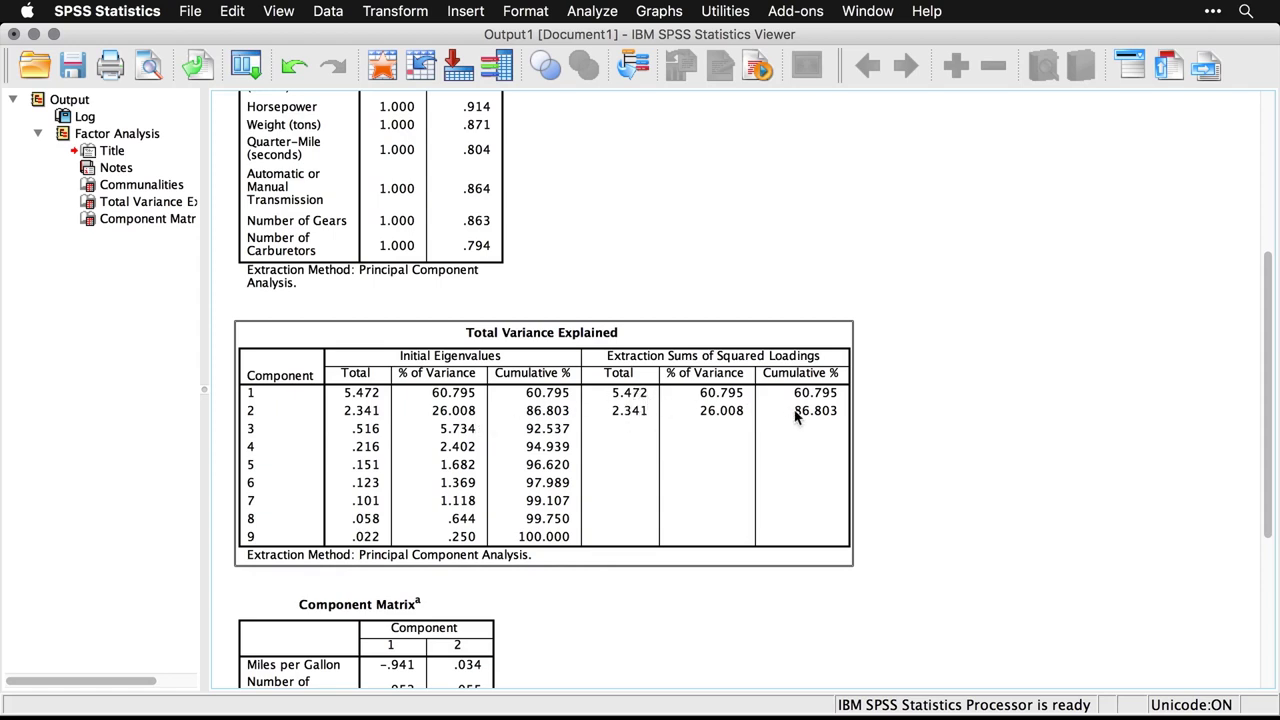
left_click(922, 416)
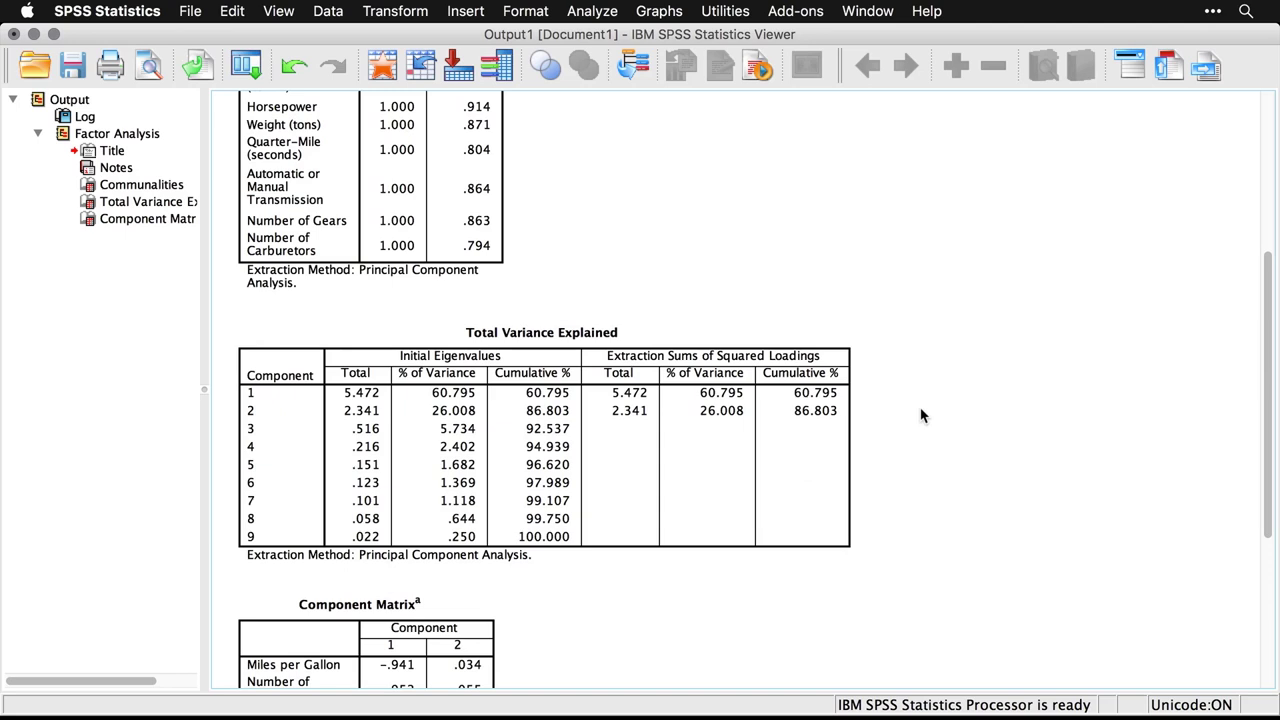
scroll(922, 416, "down", 6)
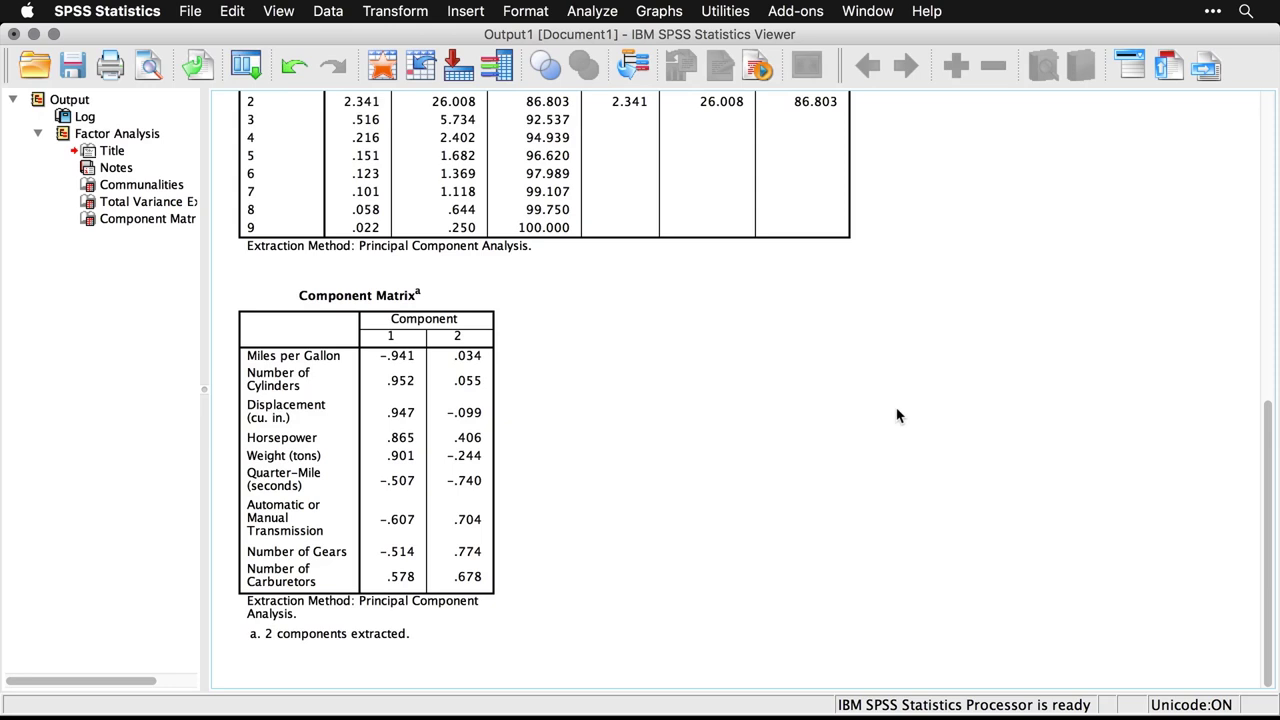
left_click(503, 410)
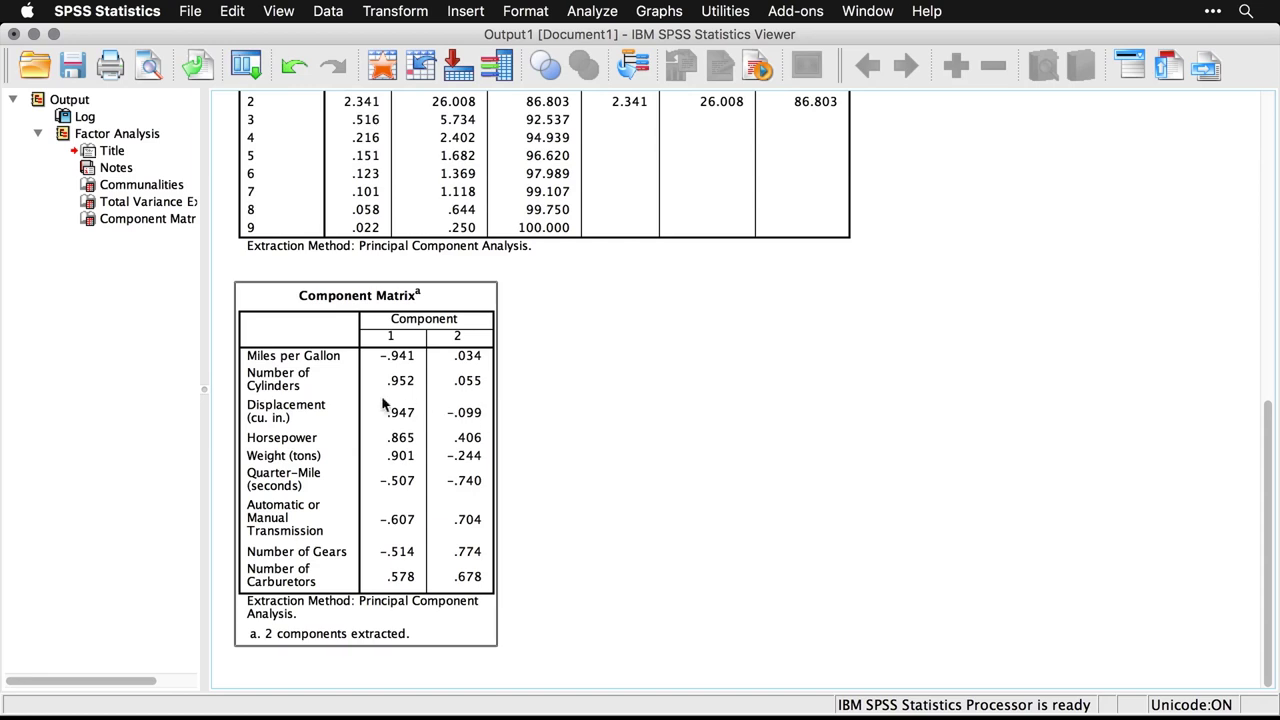
left_click(505, 373)
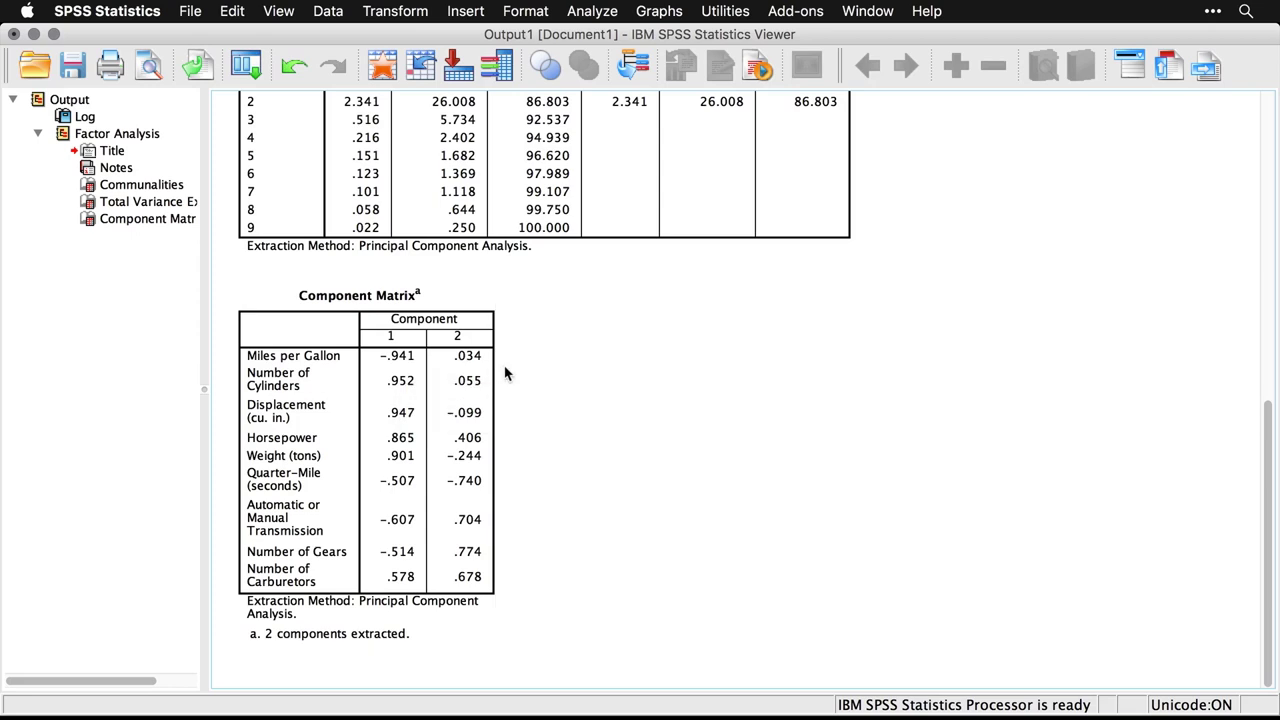
left_click(499, 607)
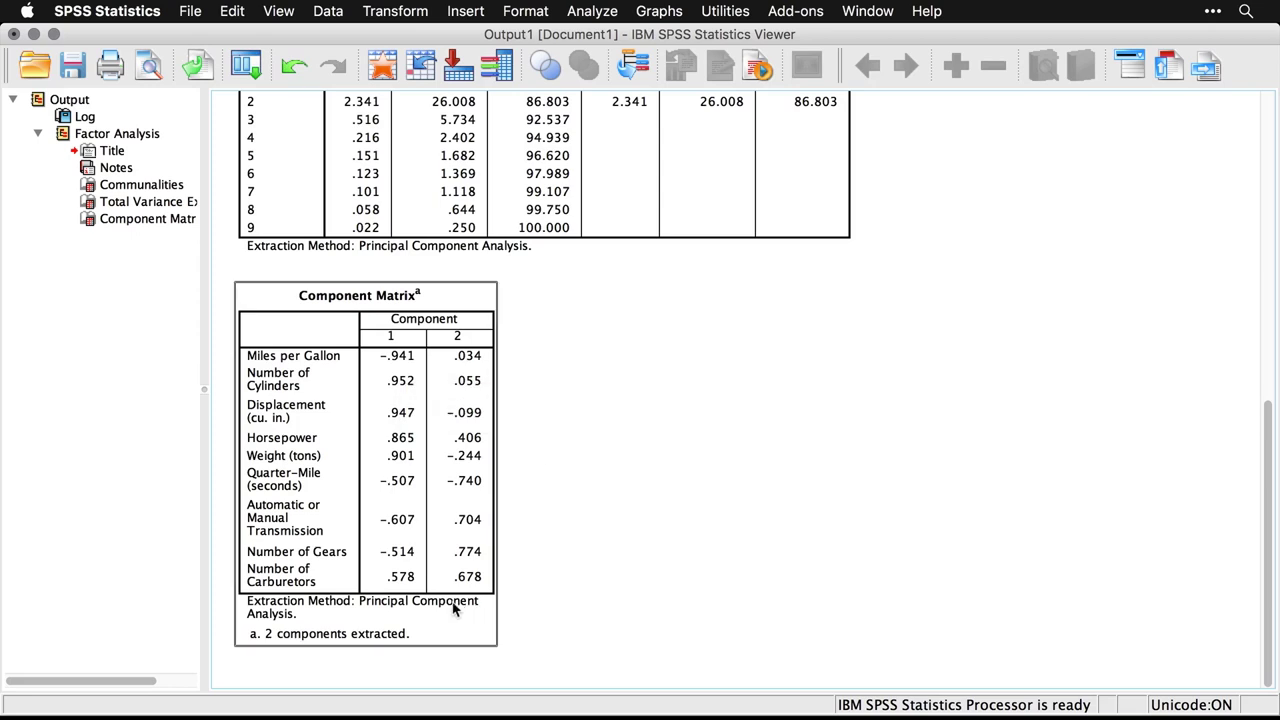
left_click(571, 566)
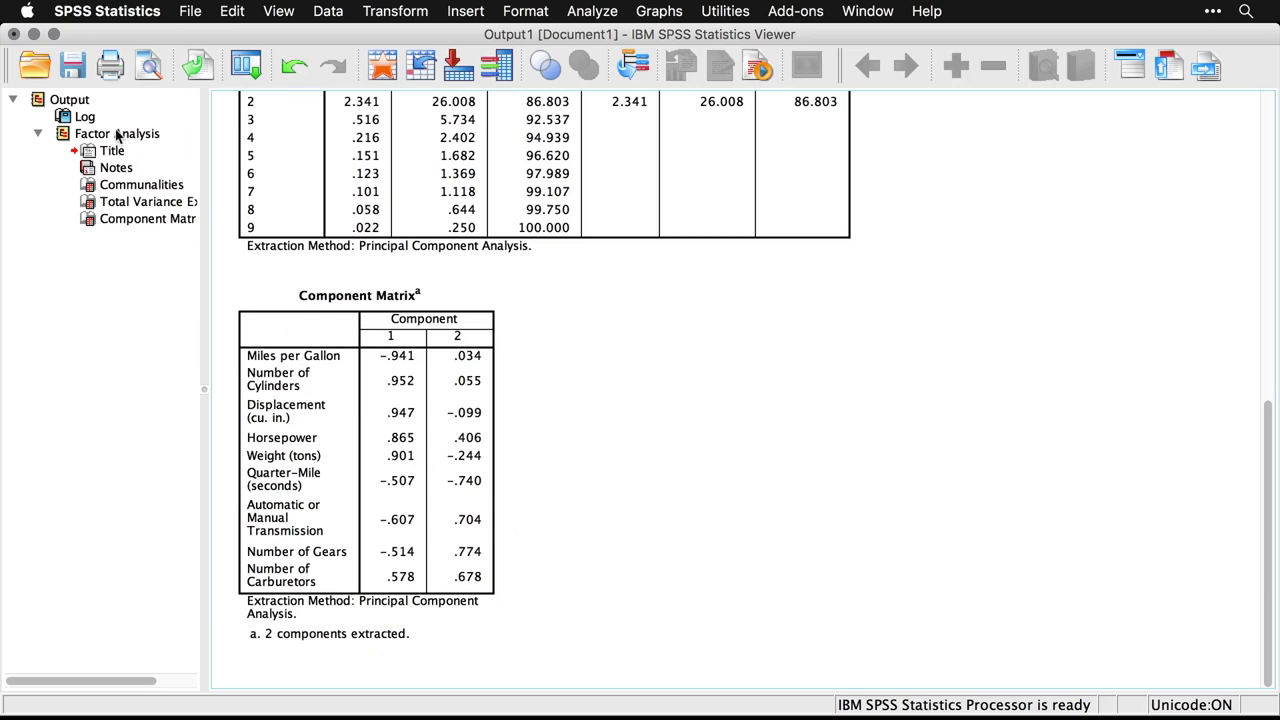
Delete all the previous output from the Output Viewer.
left_click(36, 104)
left_click(36, 104)
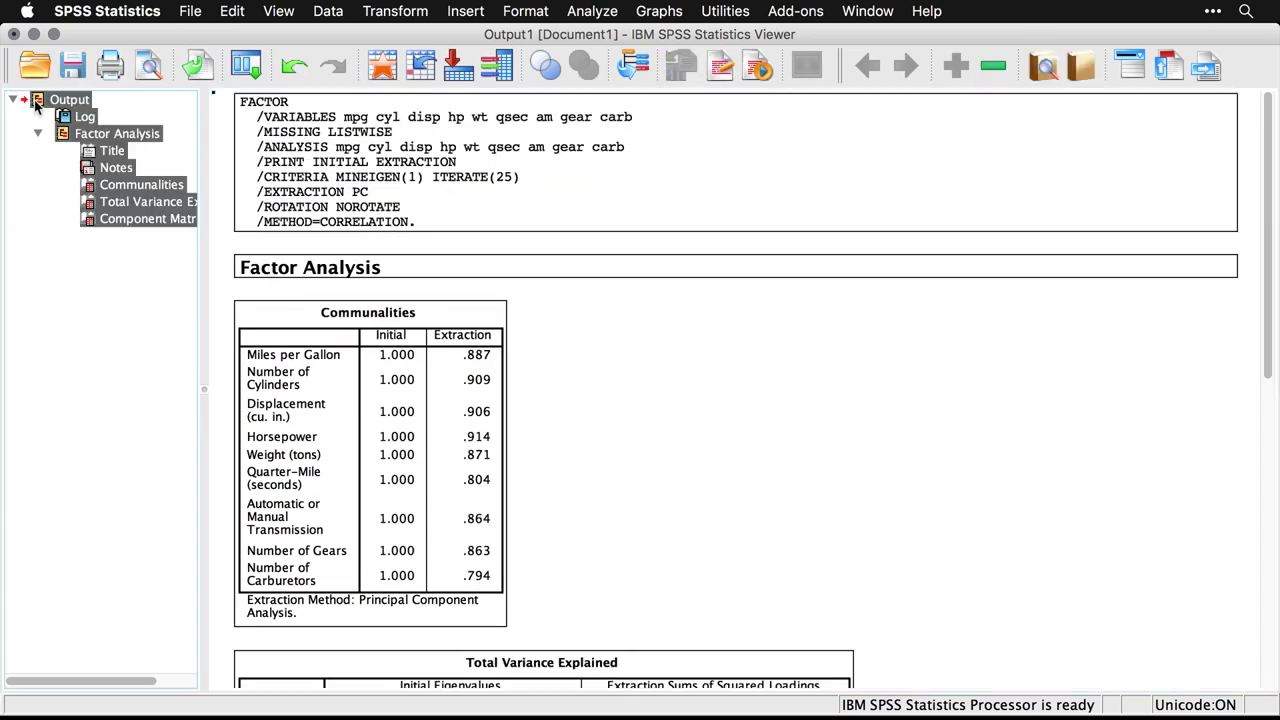
key("Delete")
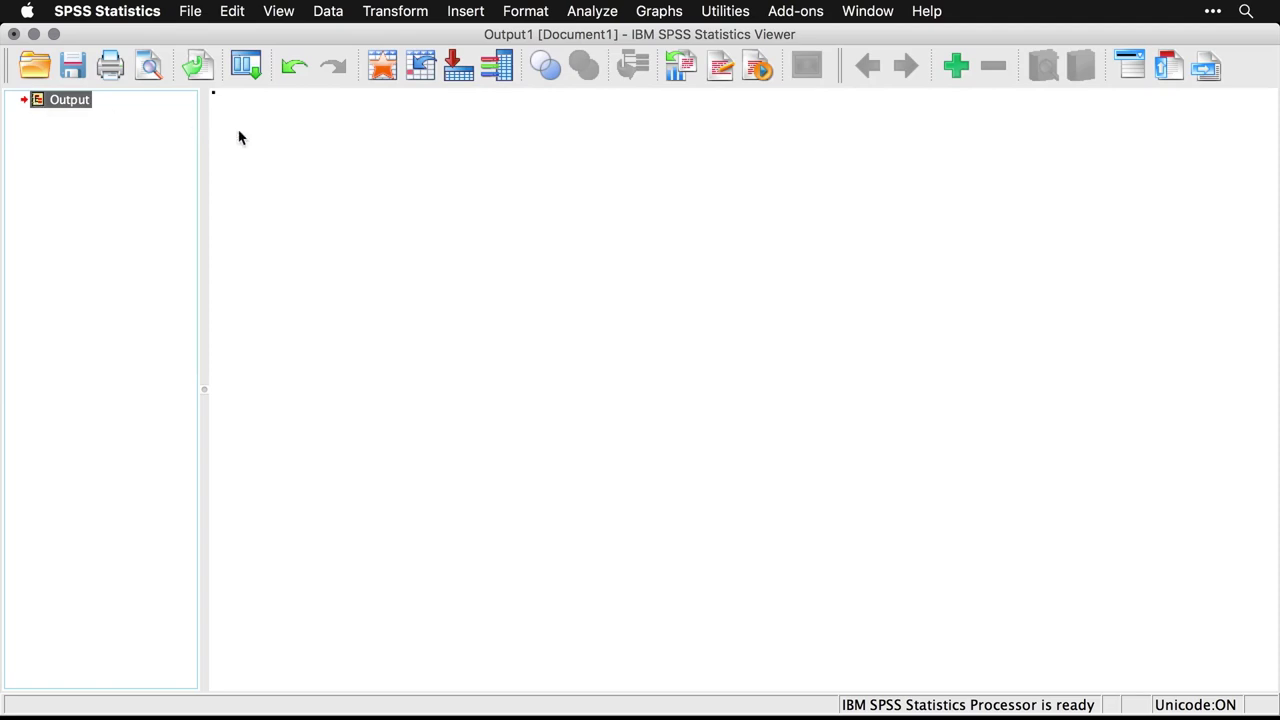
Recall Factor Analysis, turn off Initial solution in Descriptives, and bring up the Extraction settings.
left_click(248, 68)
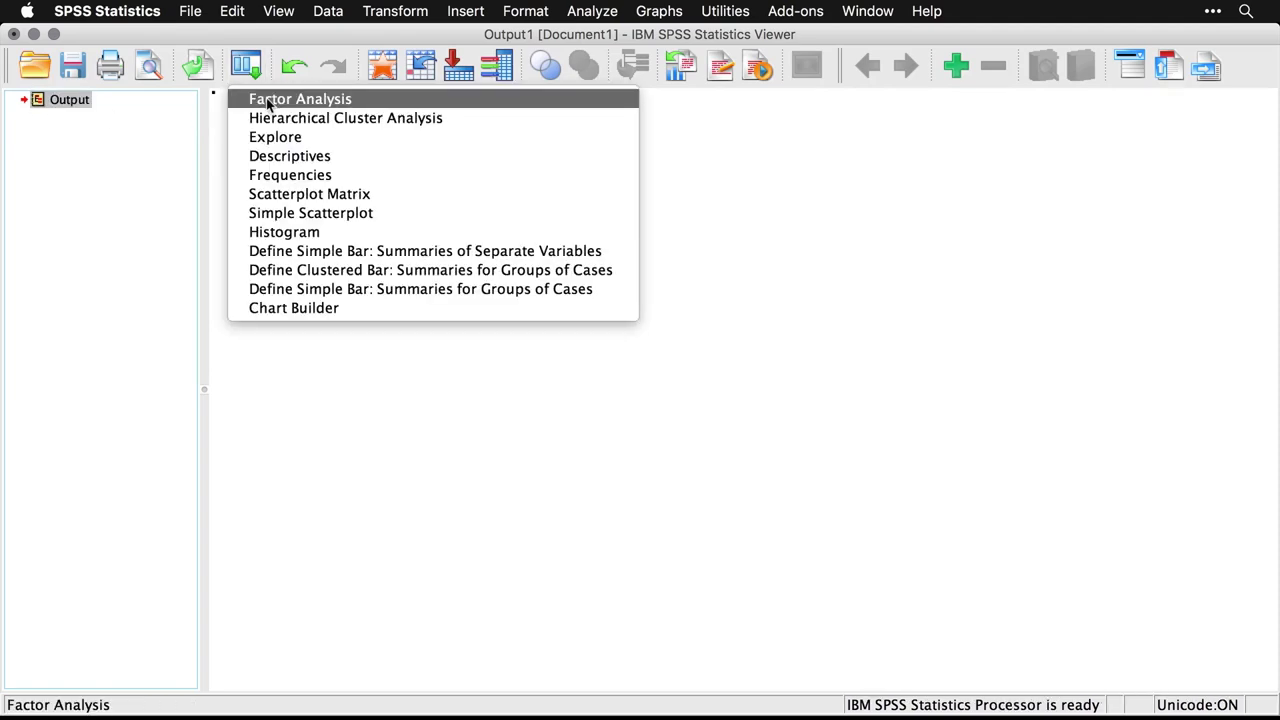
left_click(266, 100)
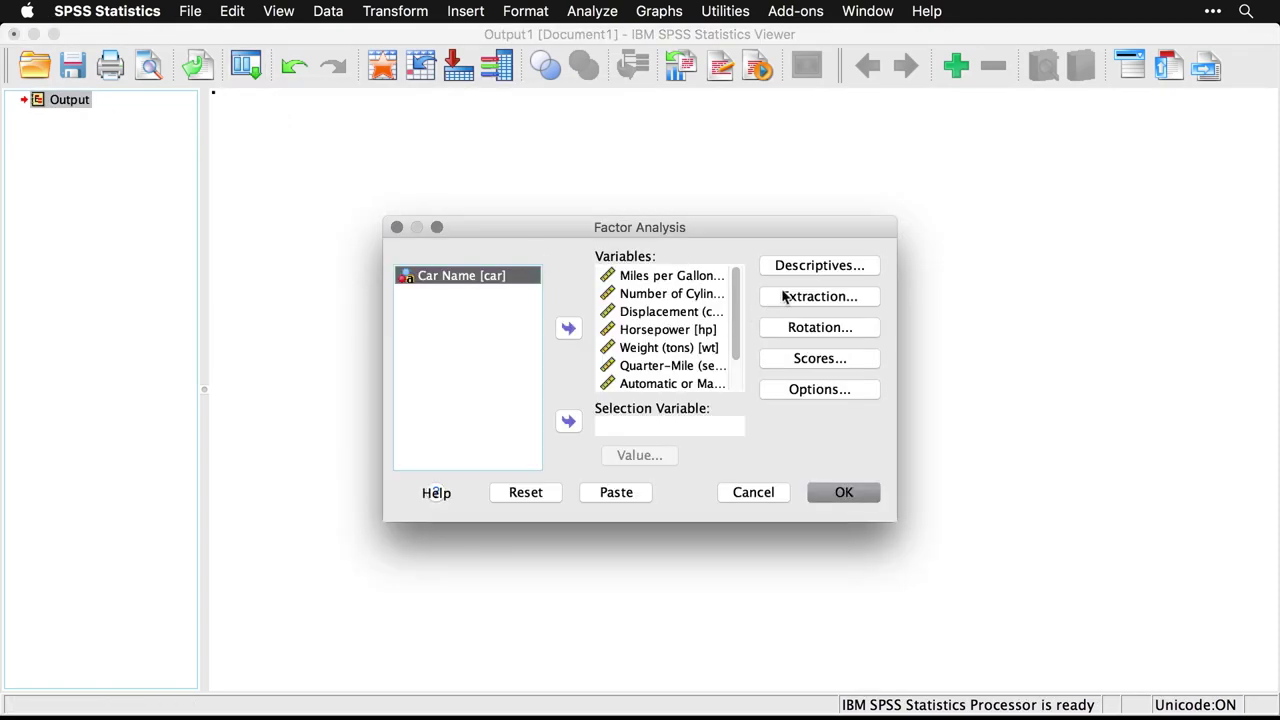
left_click(841, 268)
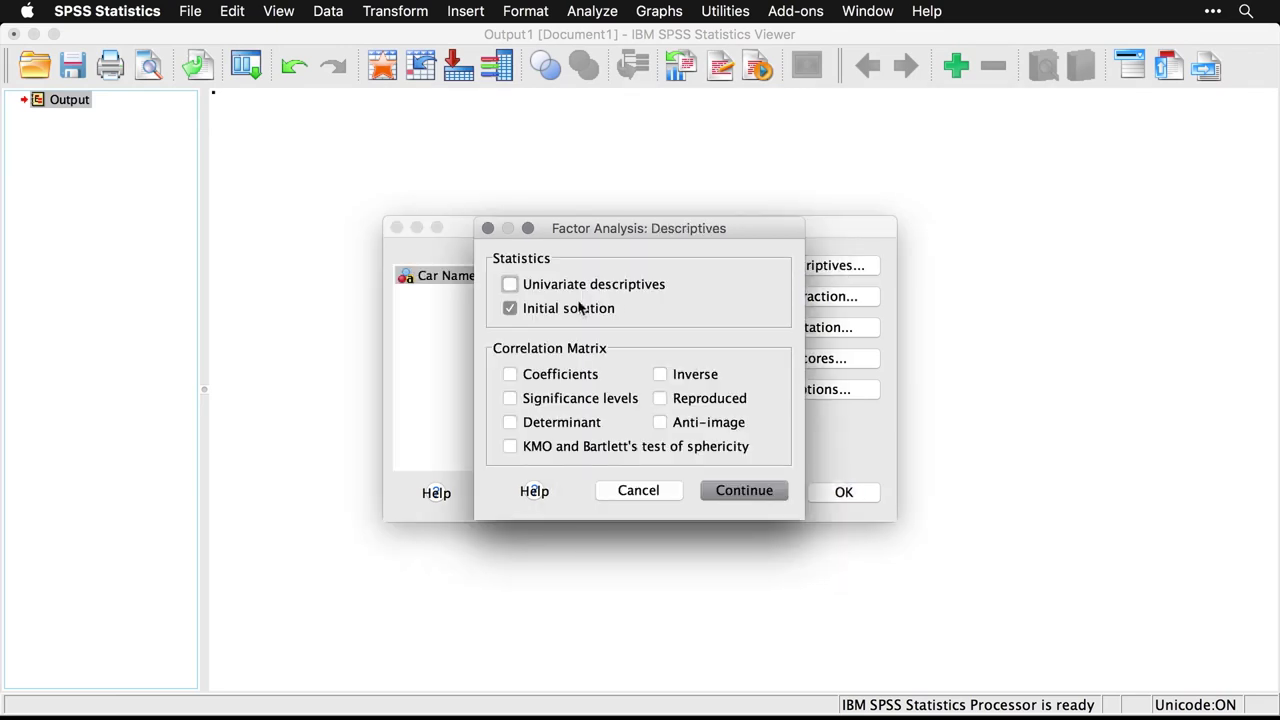
left_click(510, 309)
left_click(745, 491)
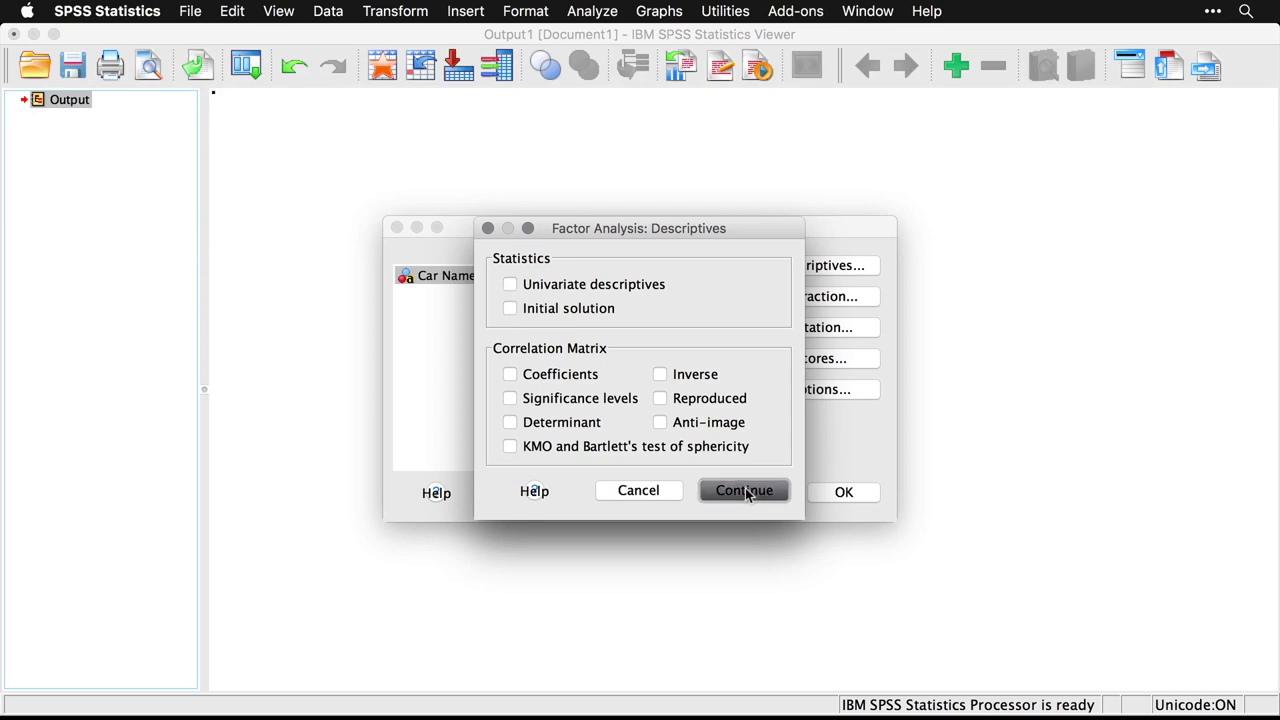
left_click(834, 297)
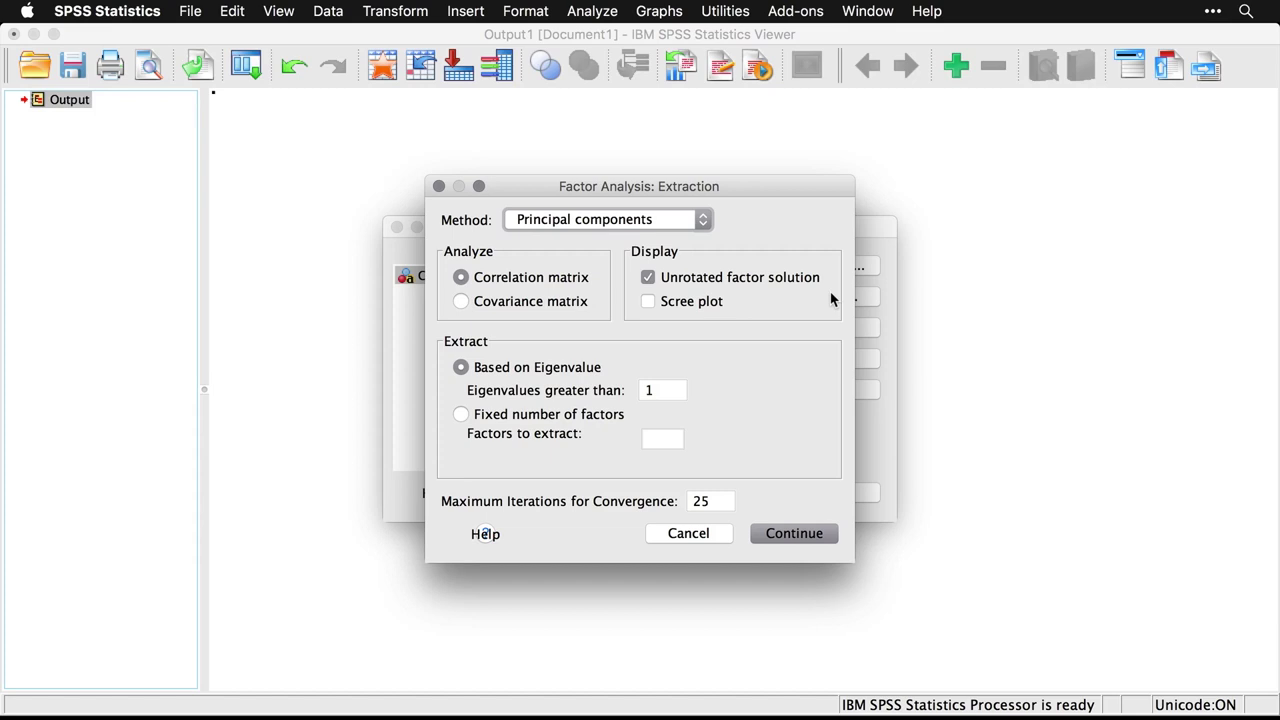
Extract with principal axis factoring, scree plot on, unrotated solution off, 50 maximum iterations.
left_click(676, 232)
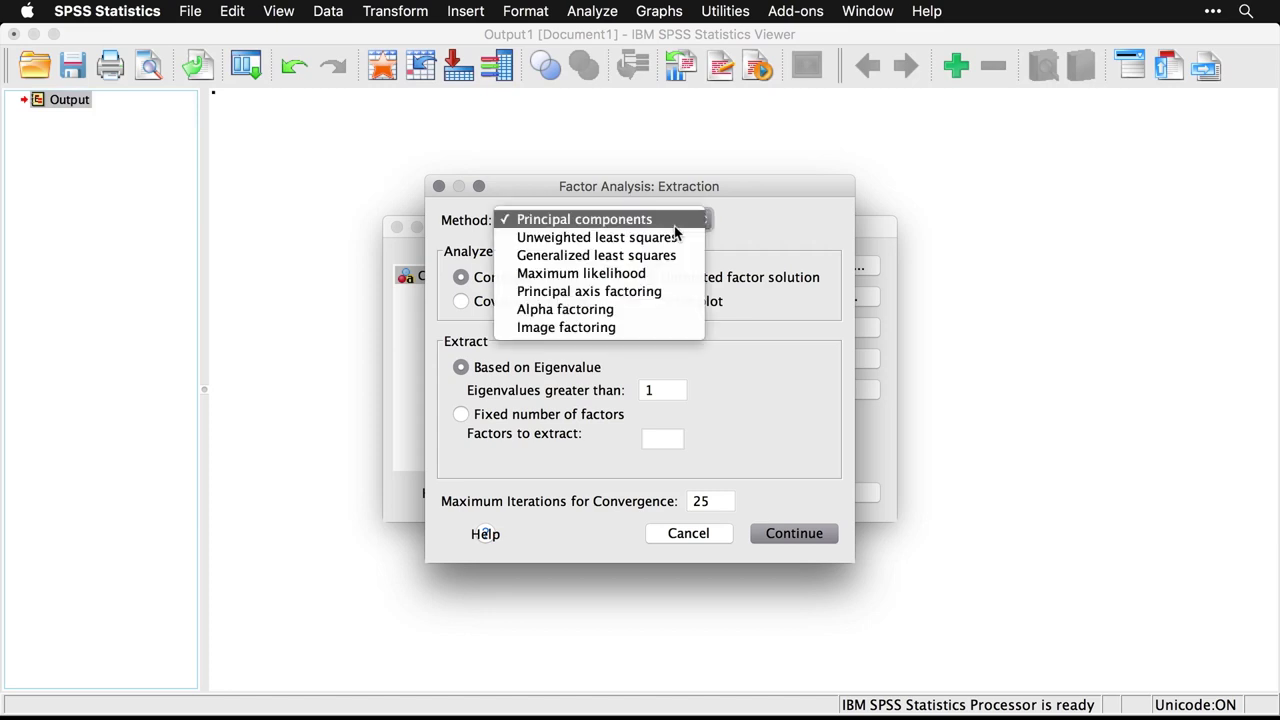
left_click(683, 290)
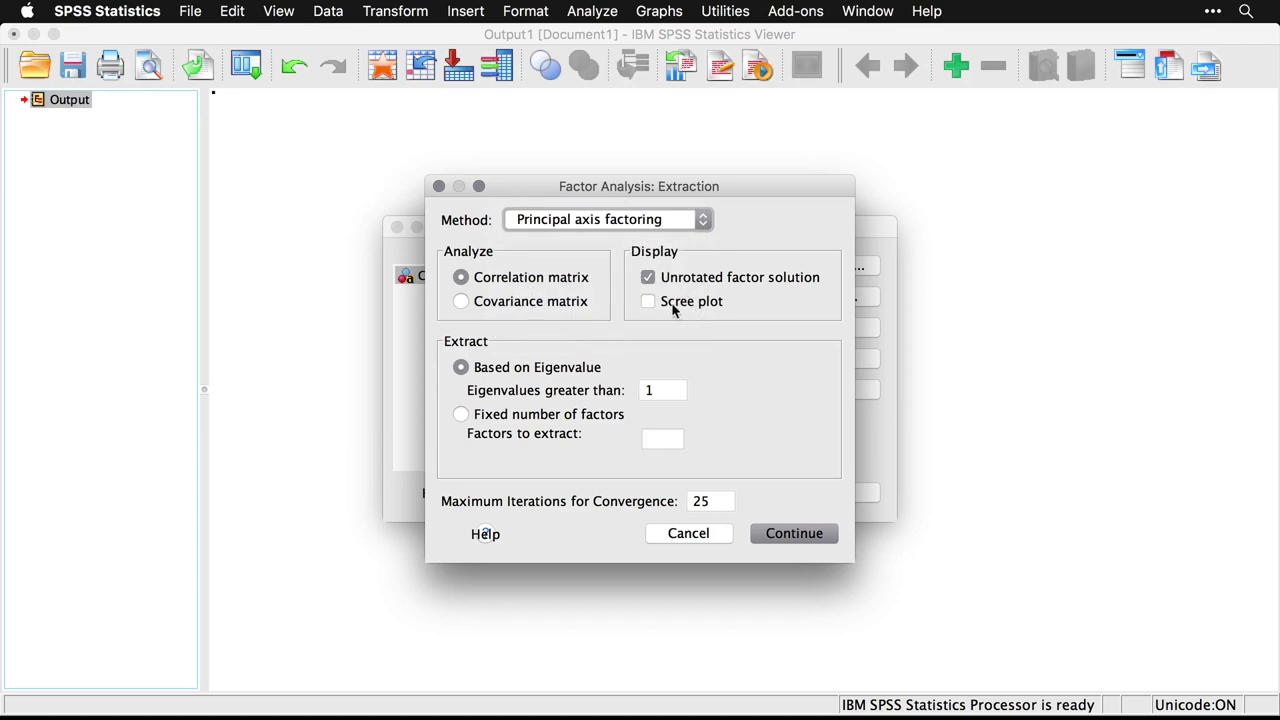
left_click(658, 289)
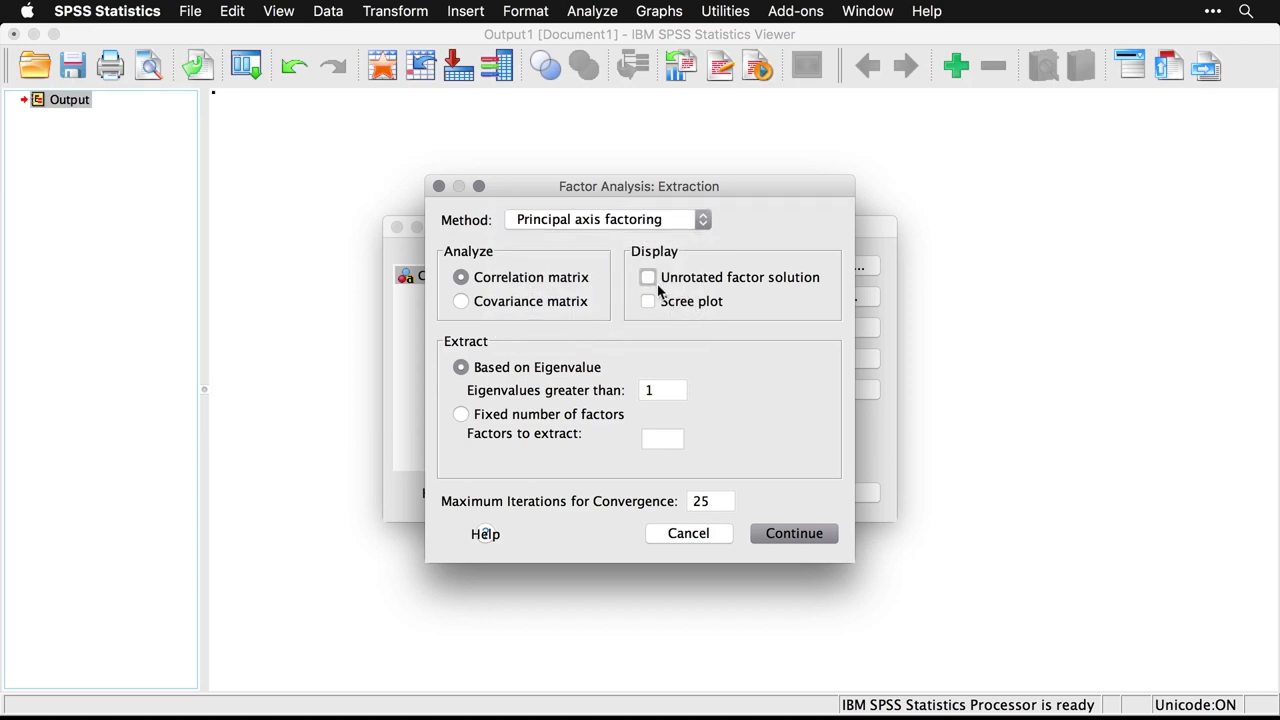
left_click(649, 302)
left_click(711, 501)
key("BackSpace")
key("BackSpace")
type("50")
left_click(822, 539)
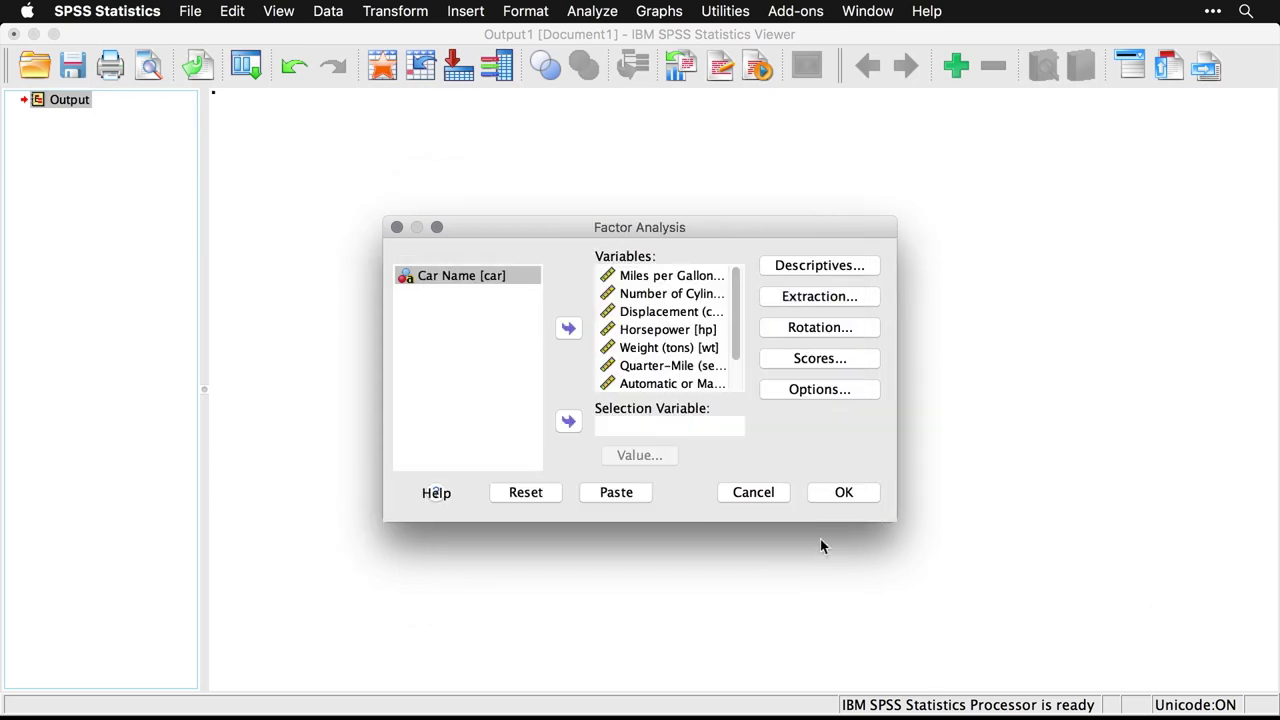
Bring up the Rotation settings from the Factor Analysis dialog.
left_click(856, 331)
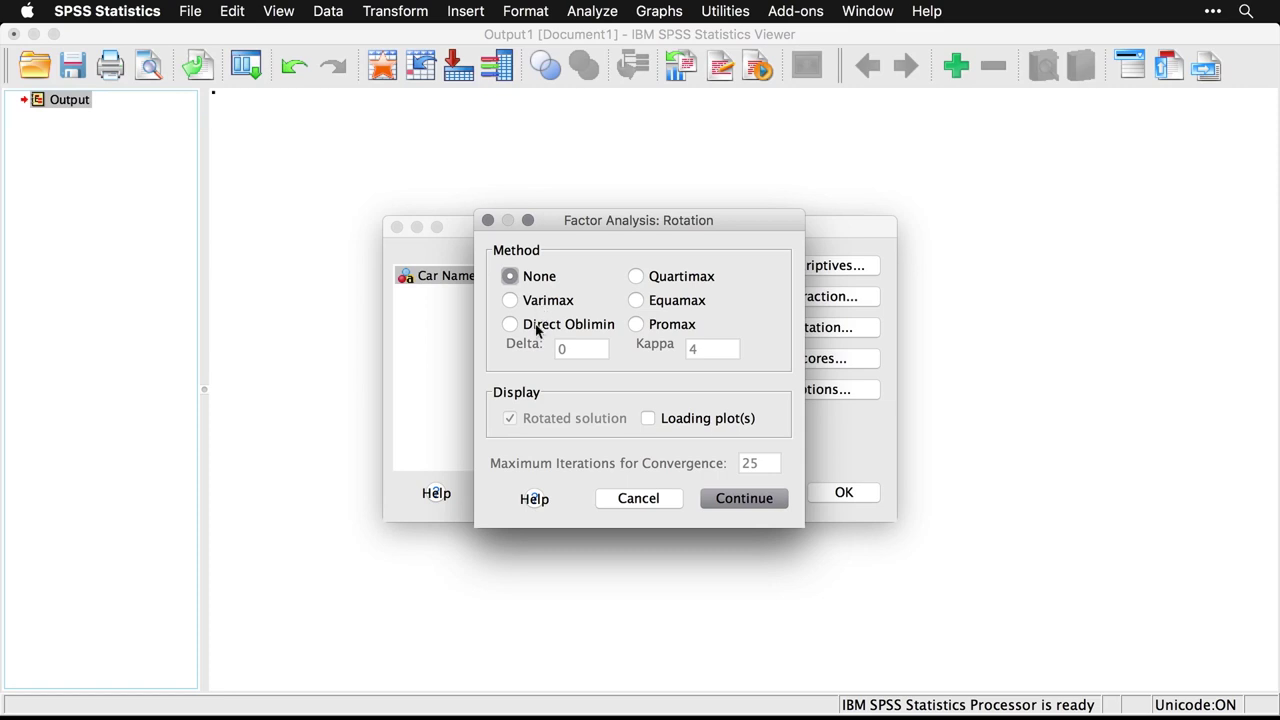
Rotate with Direct Oblimin, loading plot on, rotated solution off, 50 maximum iterations.
left_click(510, 325)
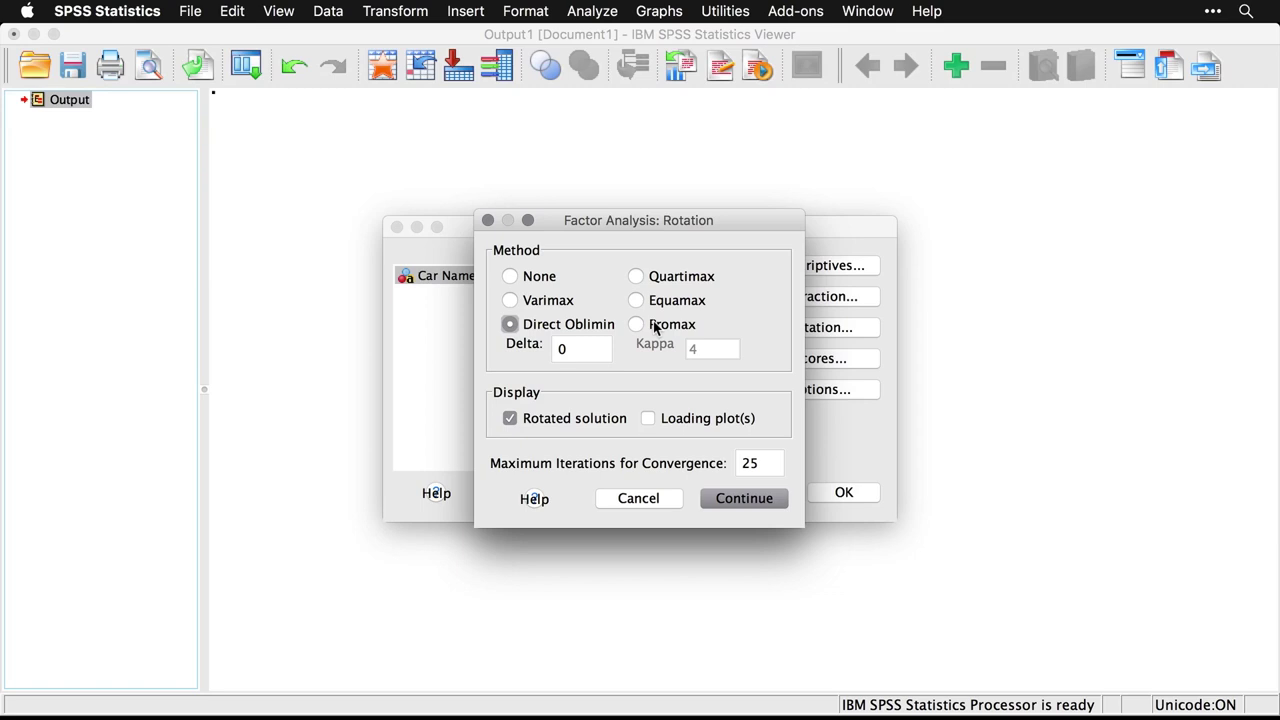
left_click(510, 420)
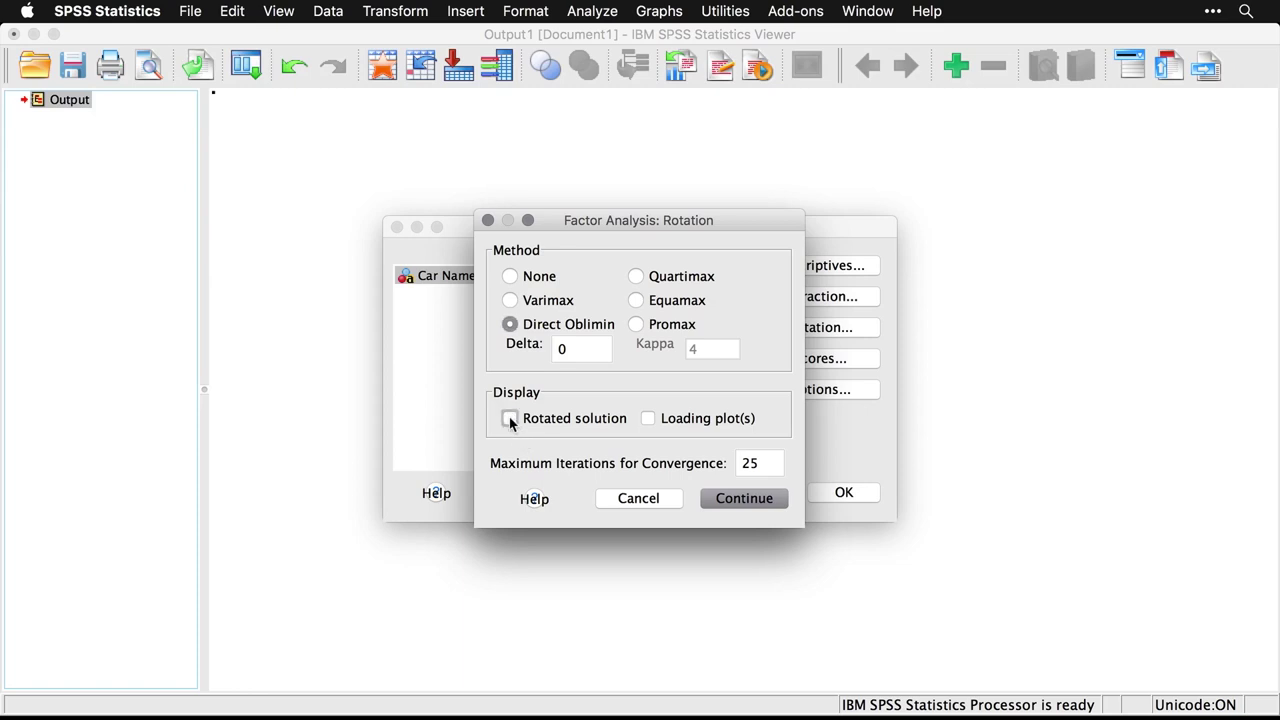
left_click(655, 418)
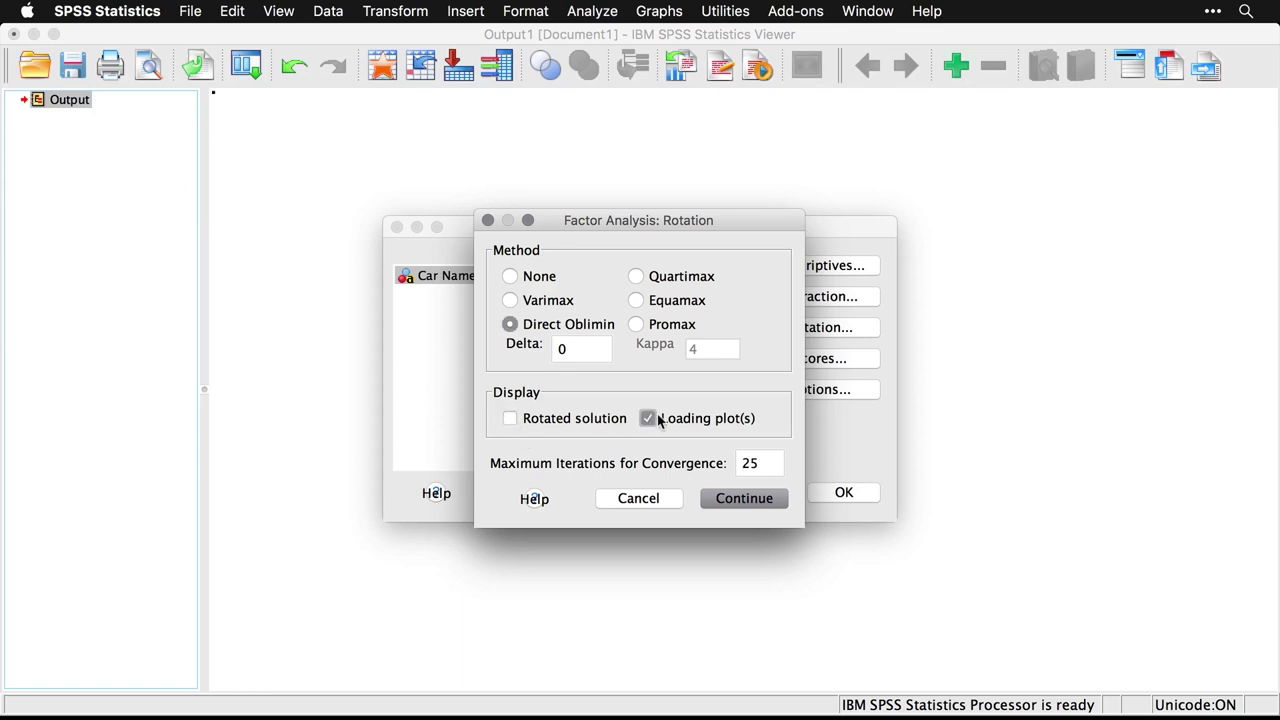
double_click(769, 469)
type("50")
left_click(757, 505)
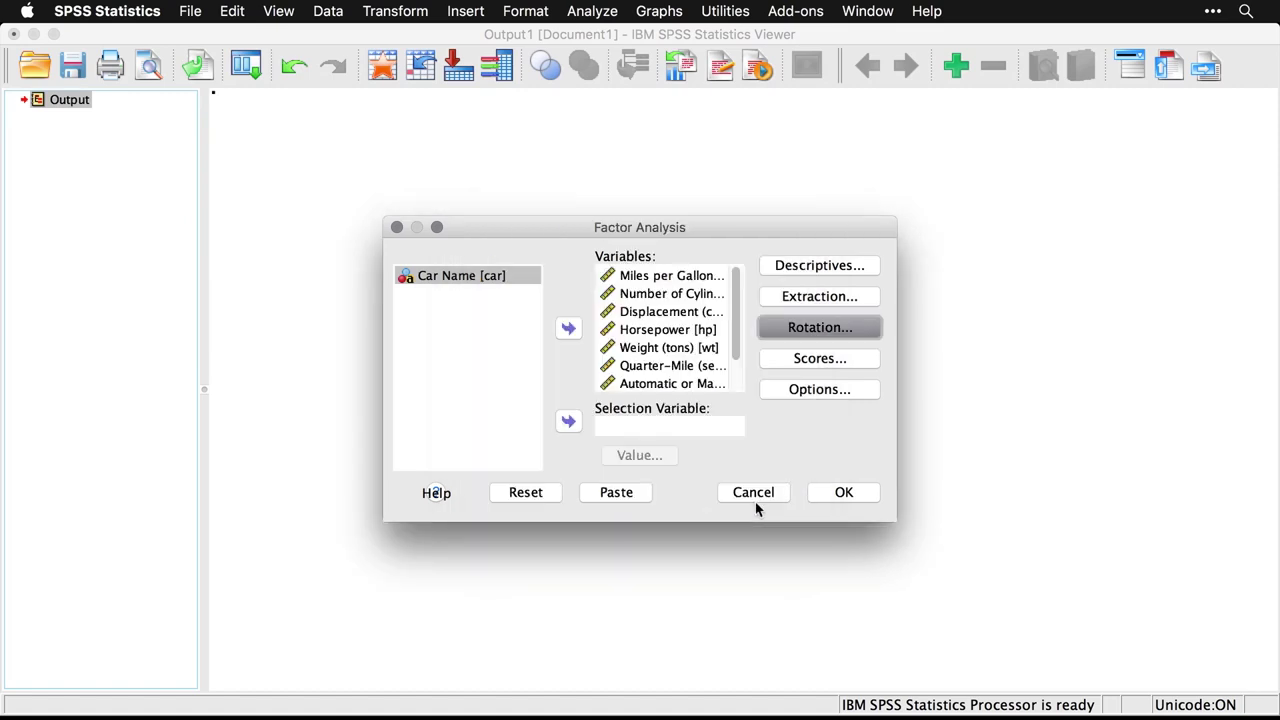
left_click(848, 362)
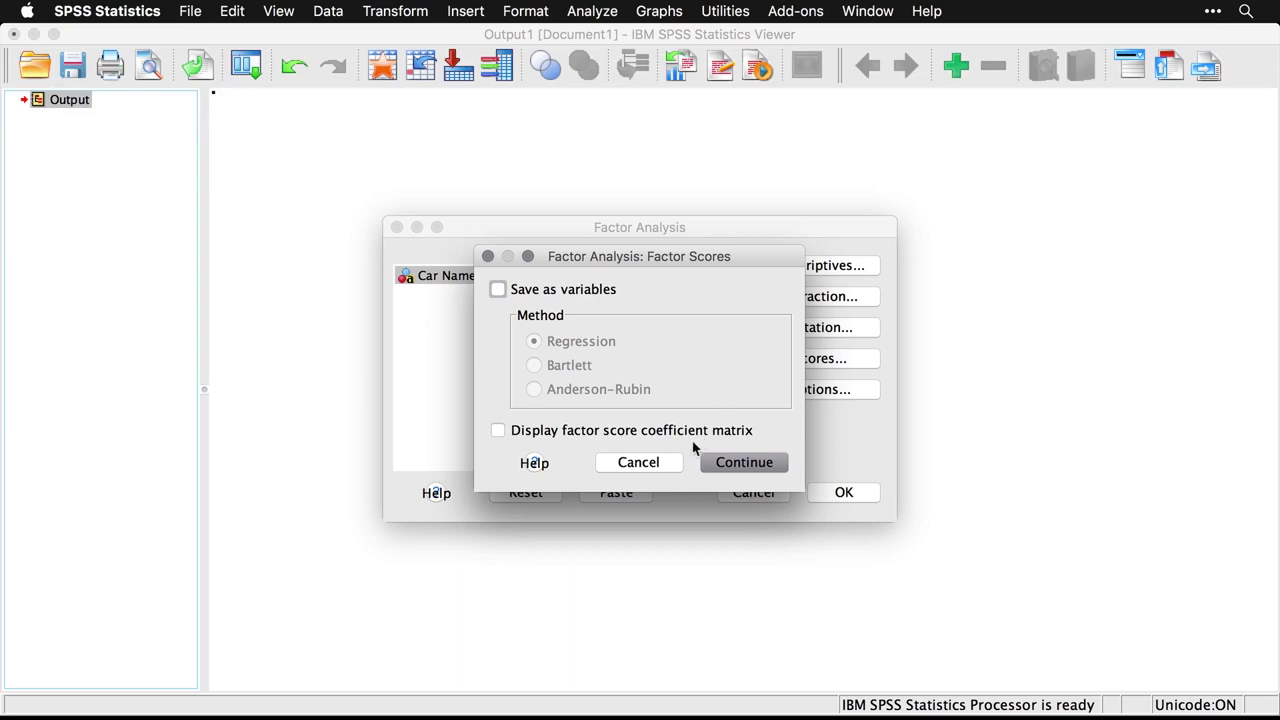
left_click(678, 462)
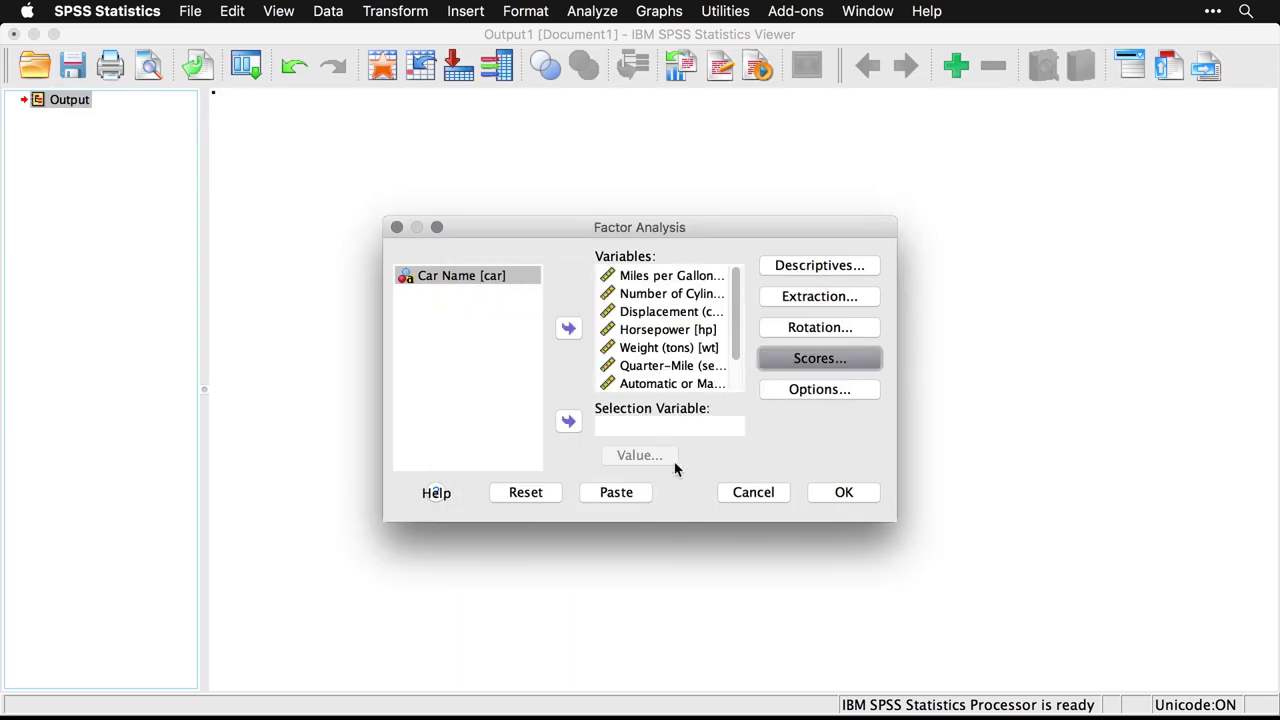
In Options, sort loadings by size and suppress coefficients with absolute value below .6.
left_click(845, 395)
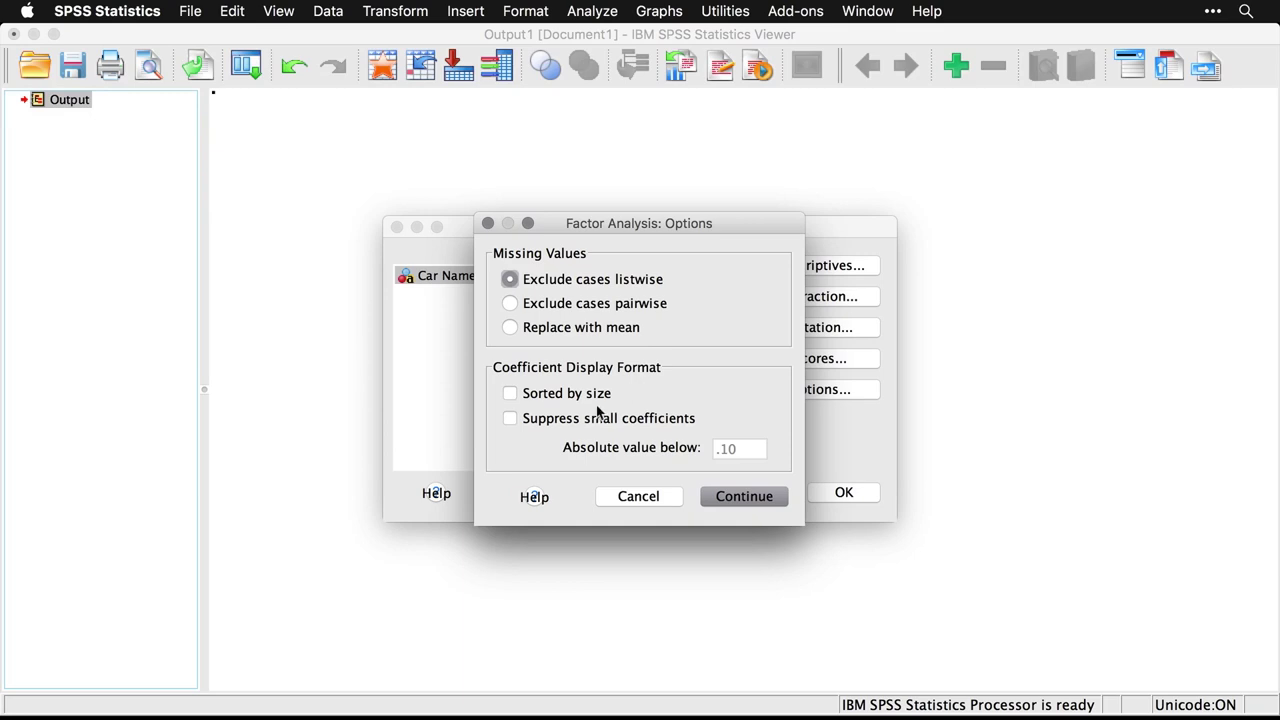
left_click(509, 394)
left_click(510, 420)
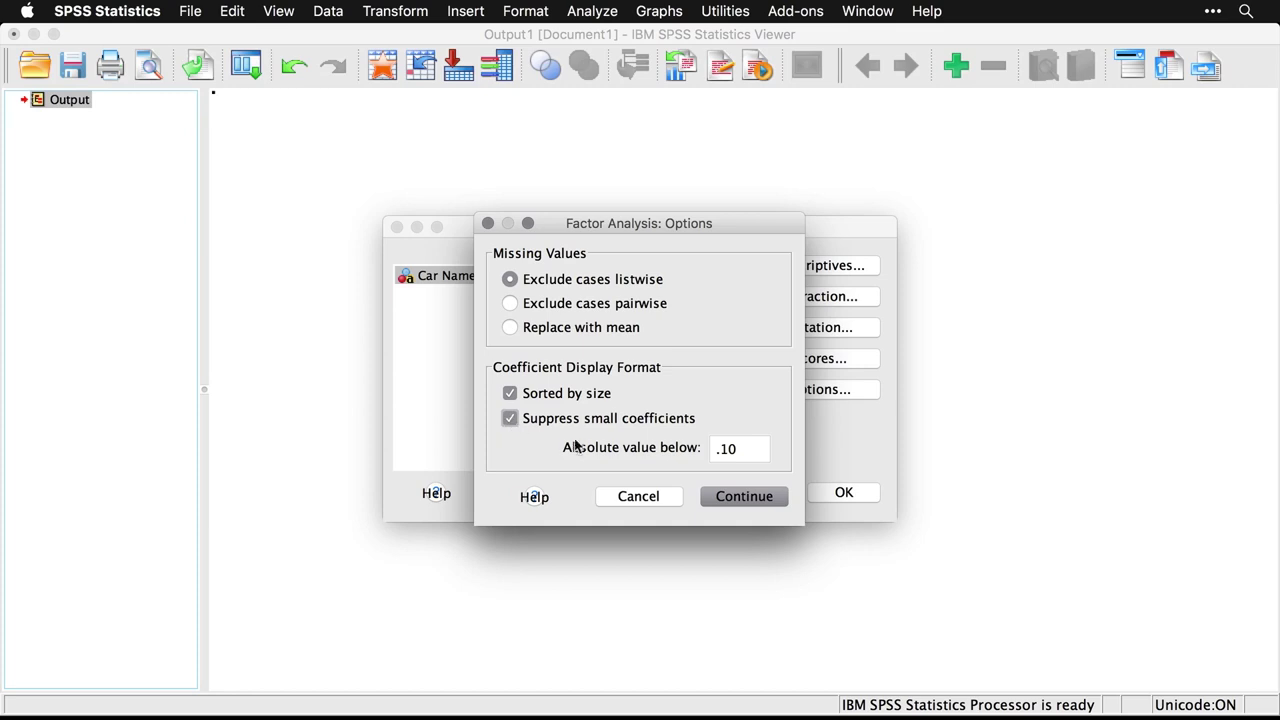
left_click(750, 448)
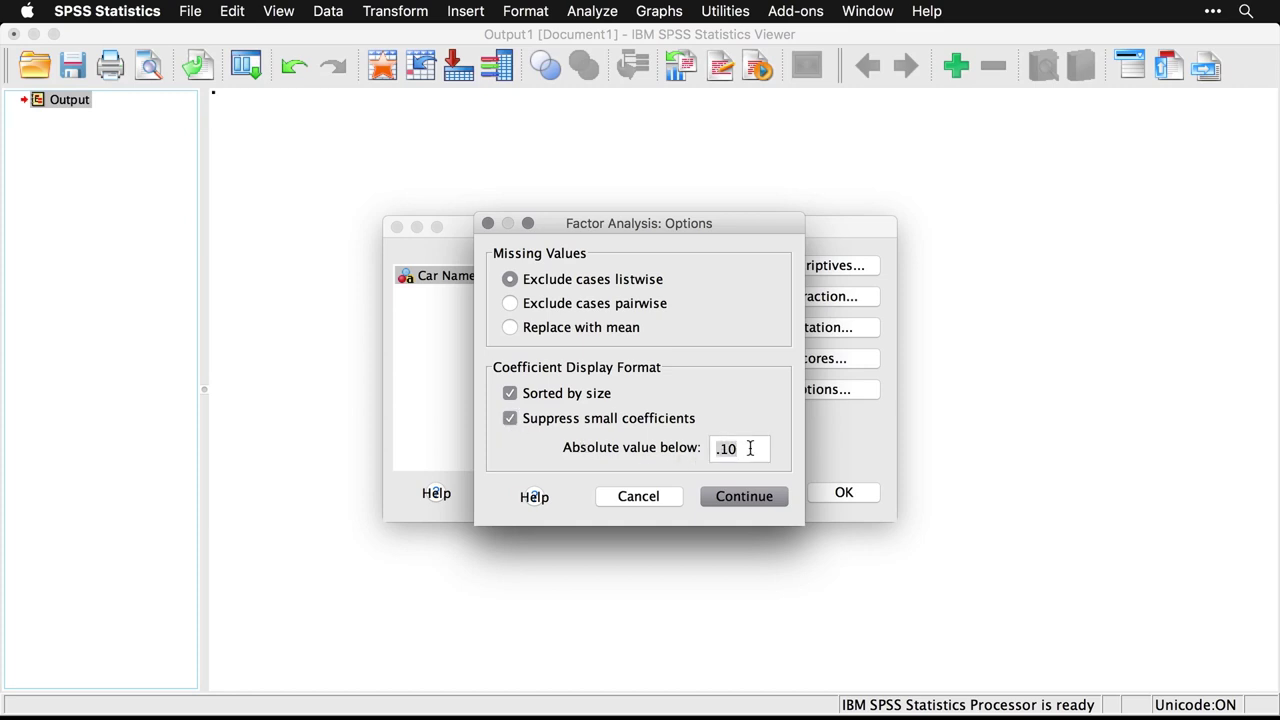
type(".6")
left_click(747, 496)
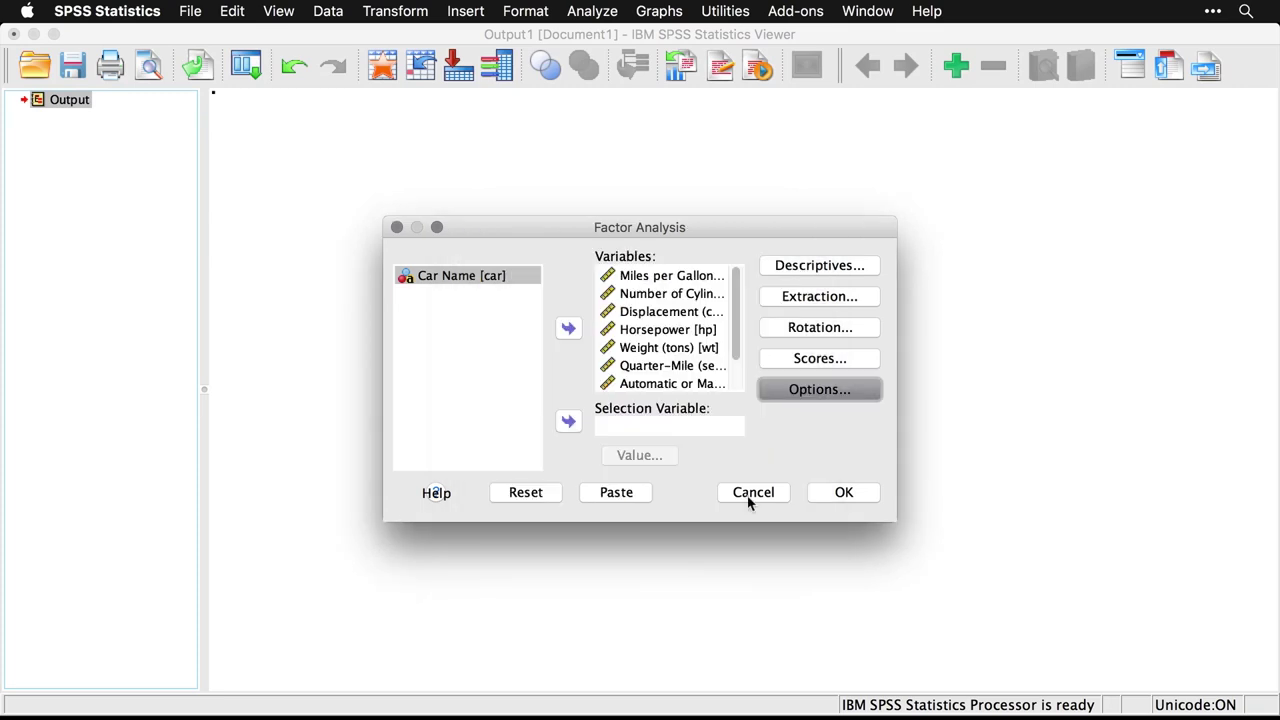
Run the principal axis factoring analysis and view its Communalities and variance tables.
left_click(845, 492)
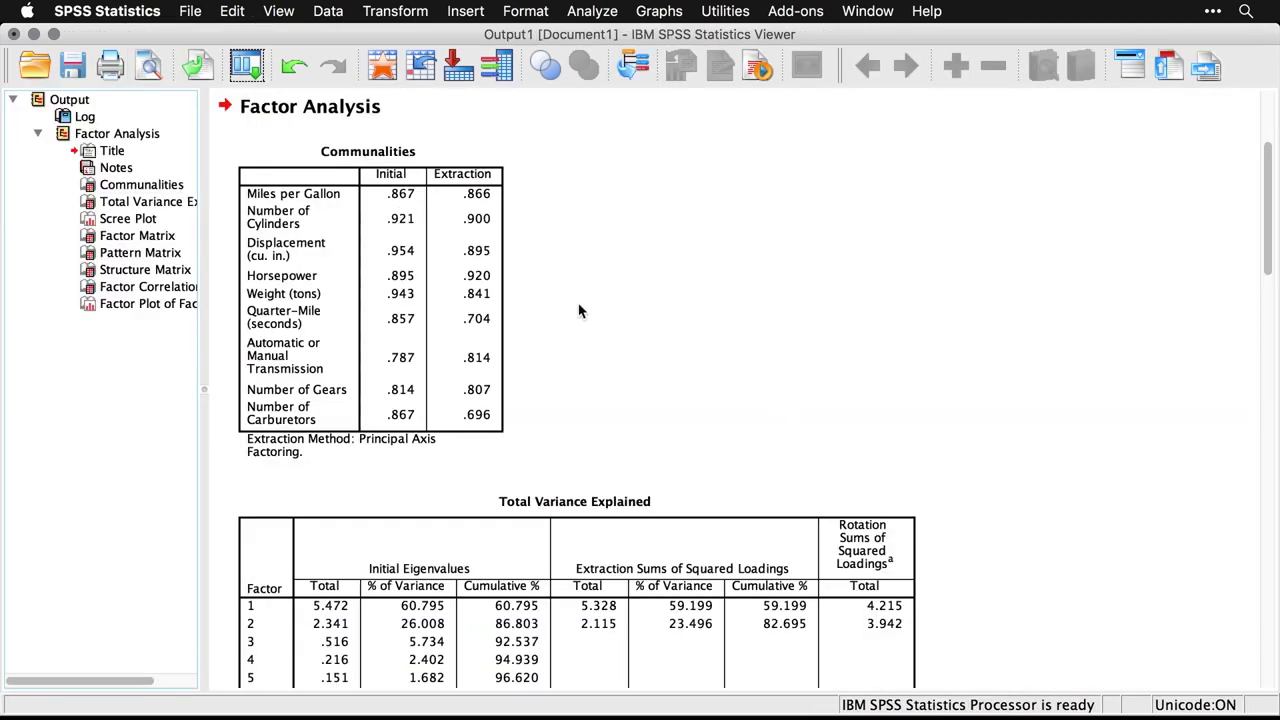
left_click(498, 273)
scroll(684, 440, "down", 5)
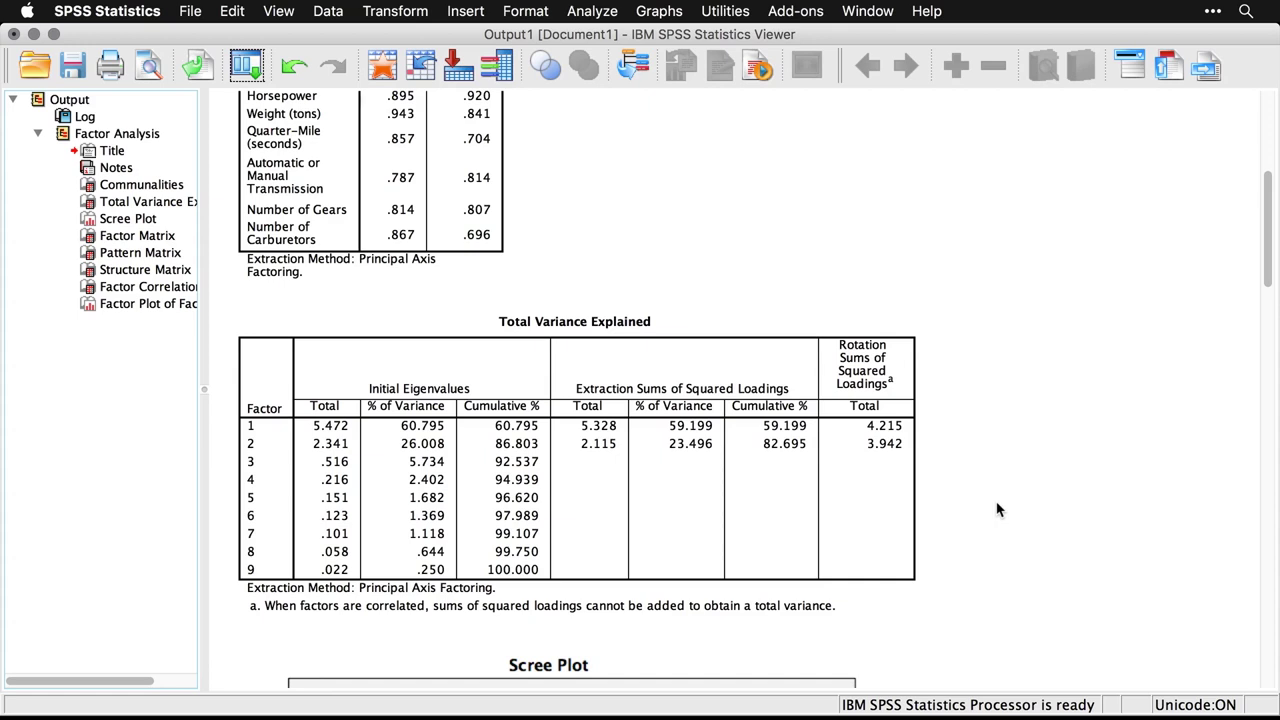
Scroll the output past the Scree Plot, Factor Matrix and Pattern Matrix to the Structure Matrix.
scroll(997, 510, "down", 10)
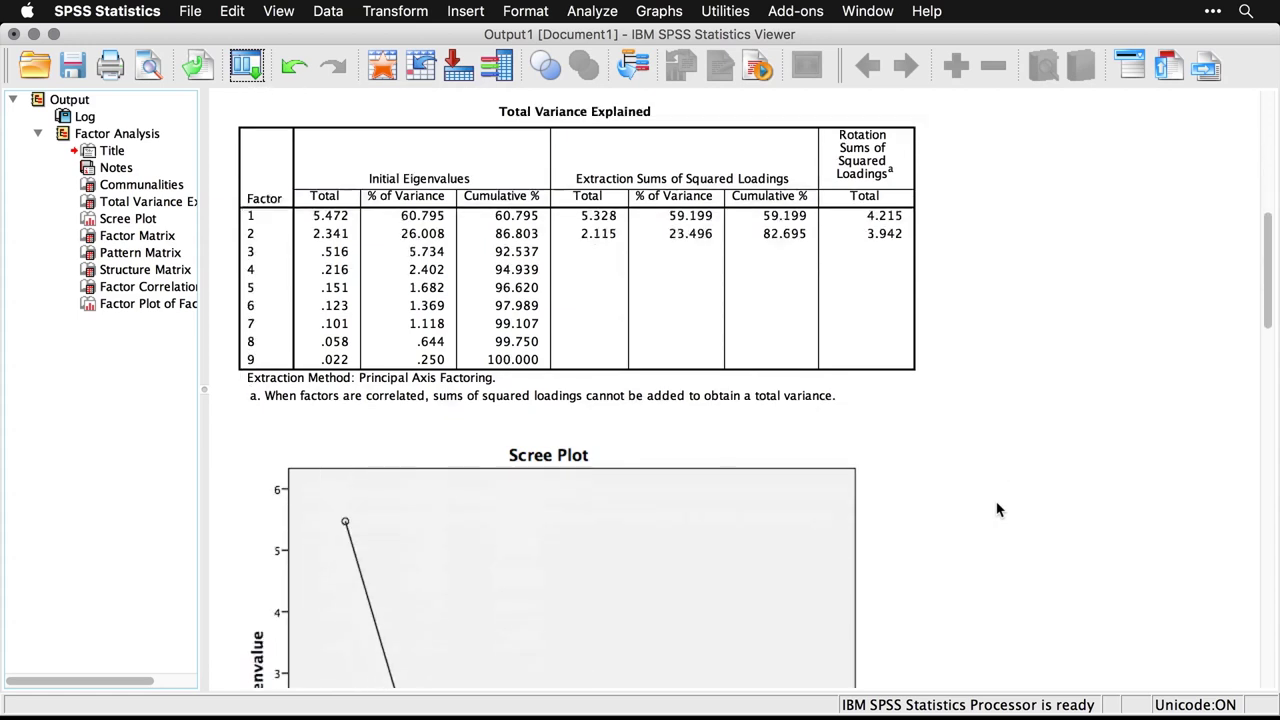
scroll(997, 510, "down", 4)
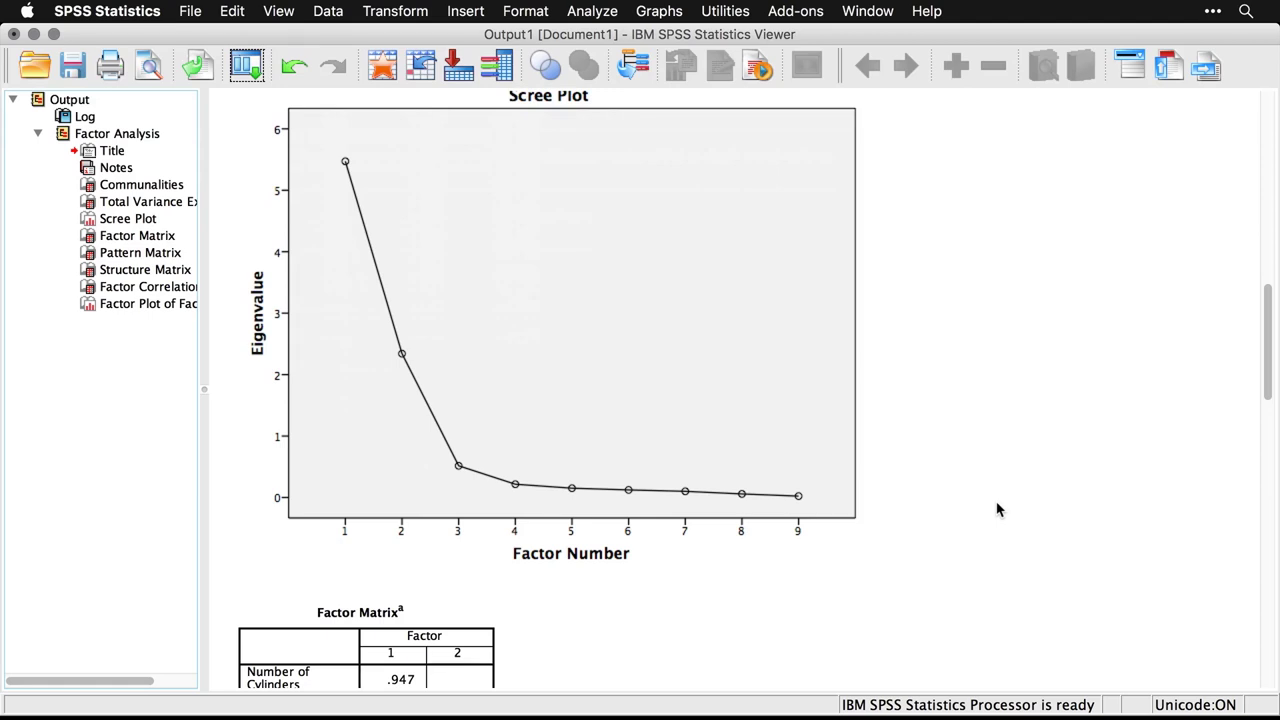
left_click(588, 489)
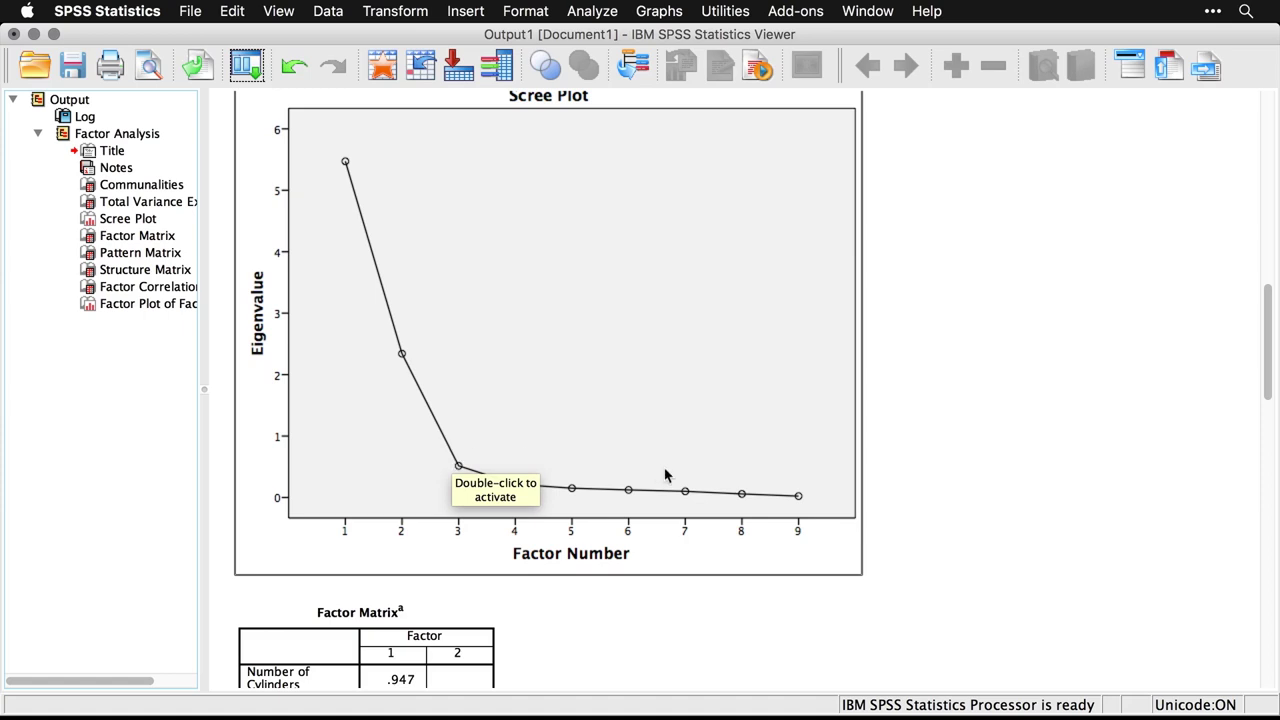
scroll(965, 458, "down", 5)
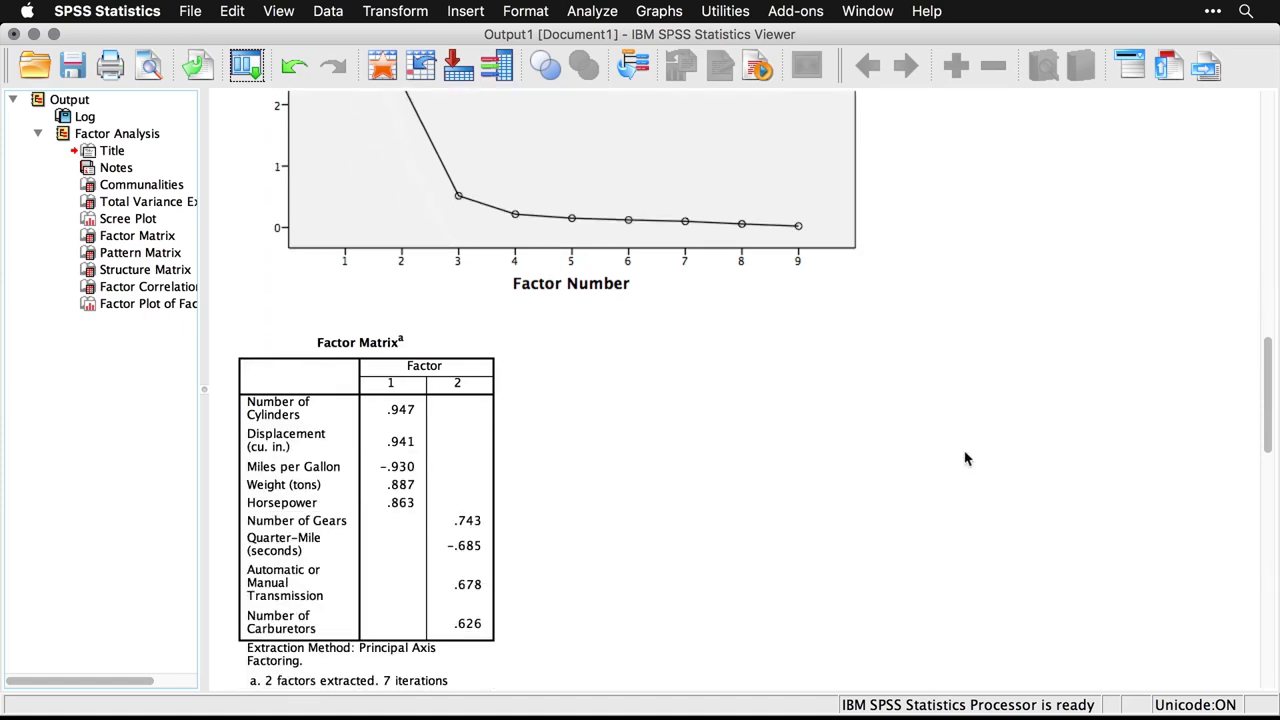
scroll(965, 458, "down", 8)
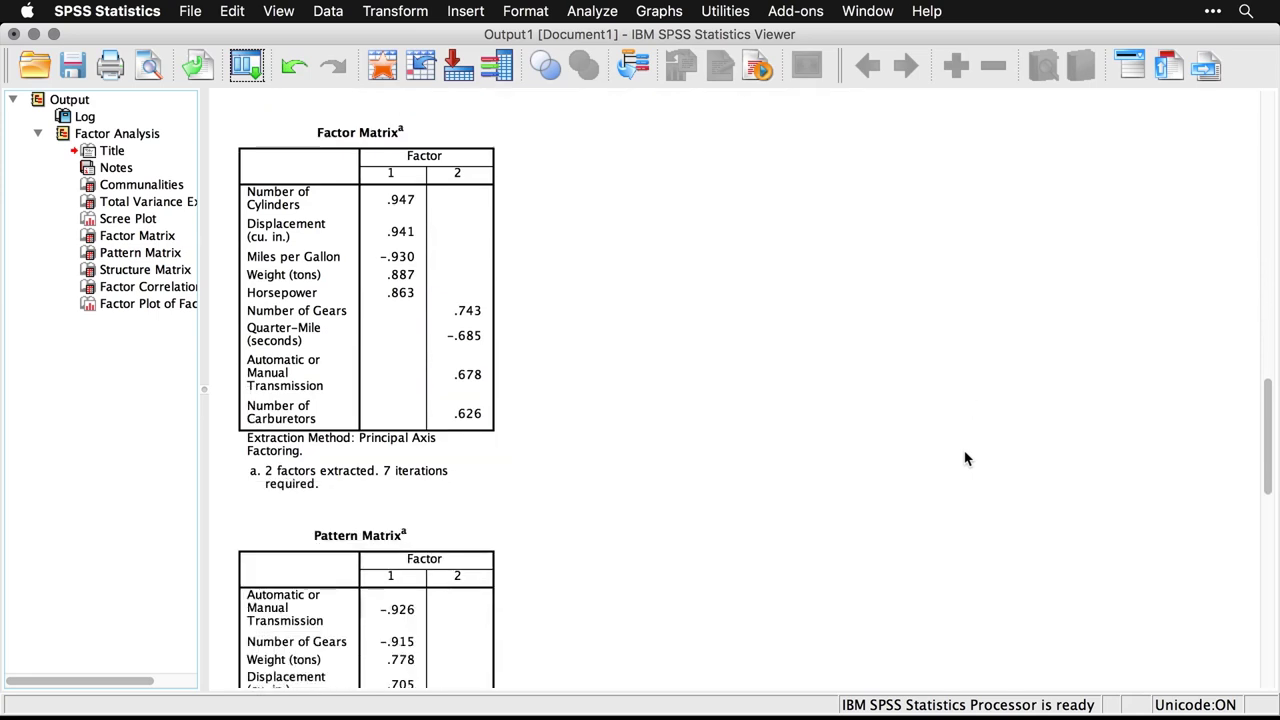
scroll(965, 458, "down", 6)
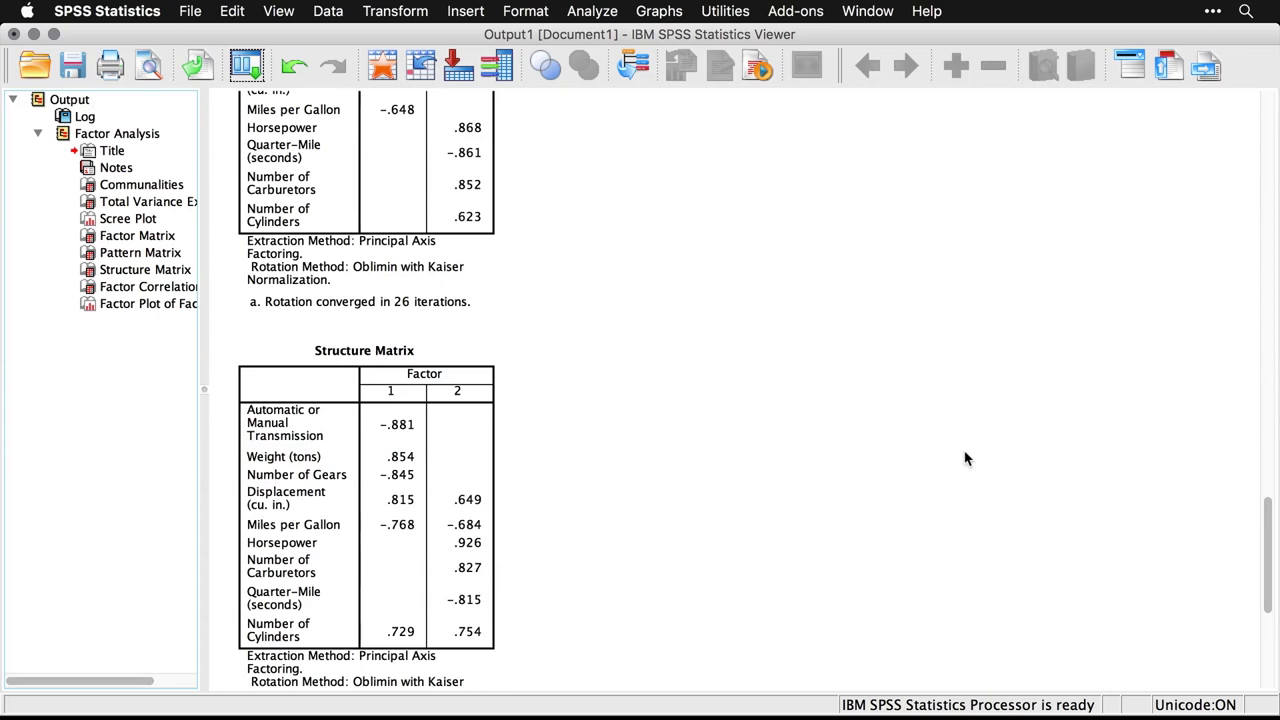
key("super+grave")
scroll(965, 452, "down", 8)
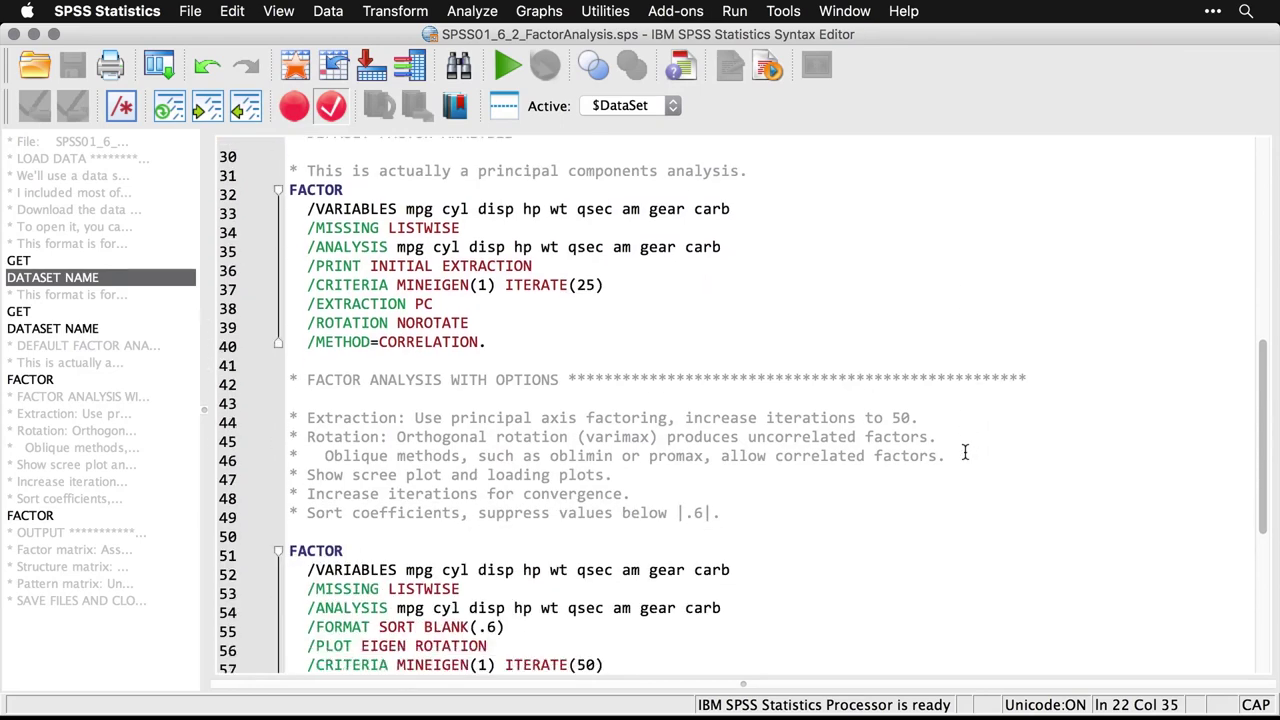
scroll(965, 452, "down", 3)
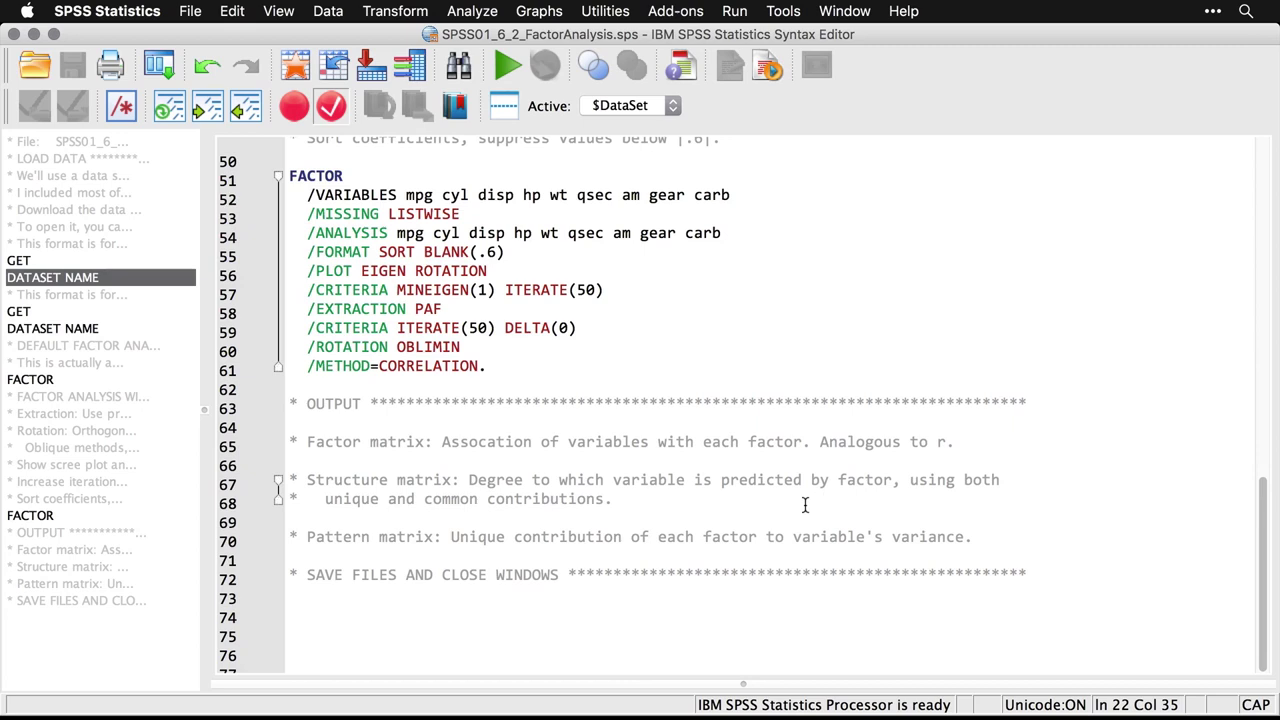
triple_click(680, 483)
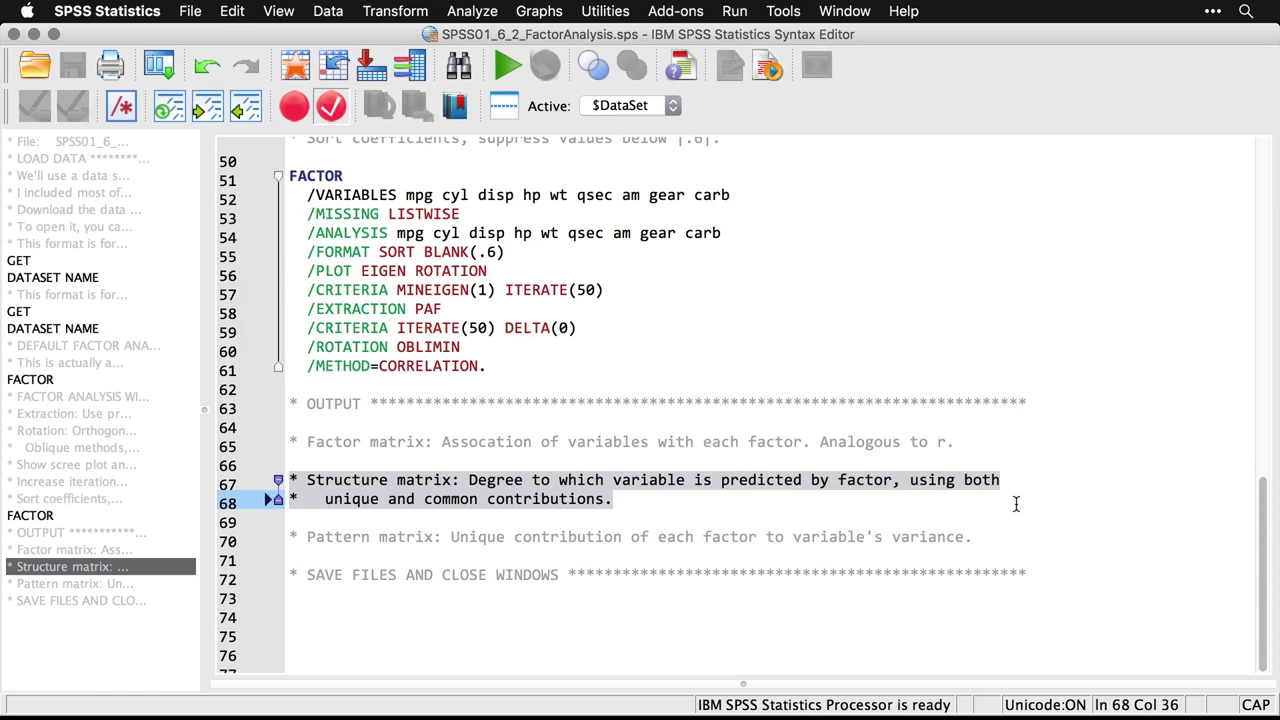
left_click(937, 537)
left_click(970, 537)
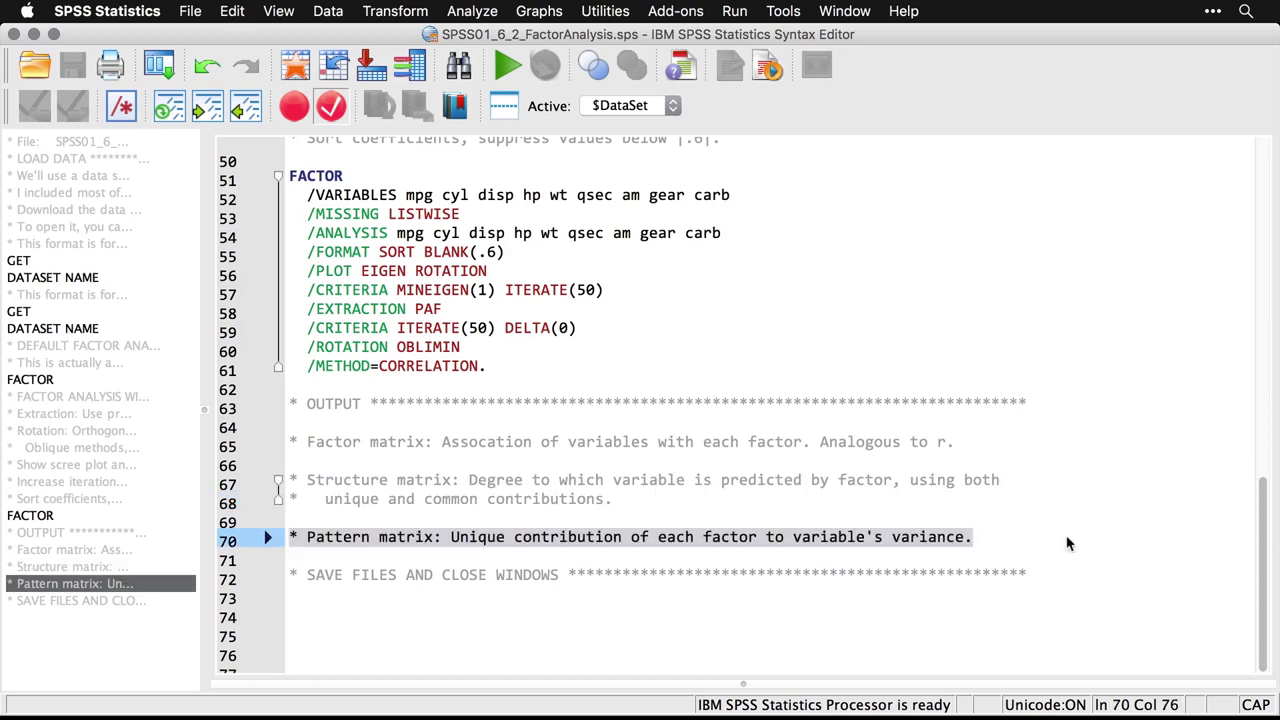
left_click(984, 547)
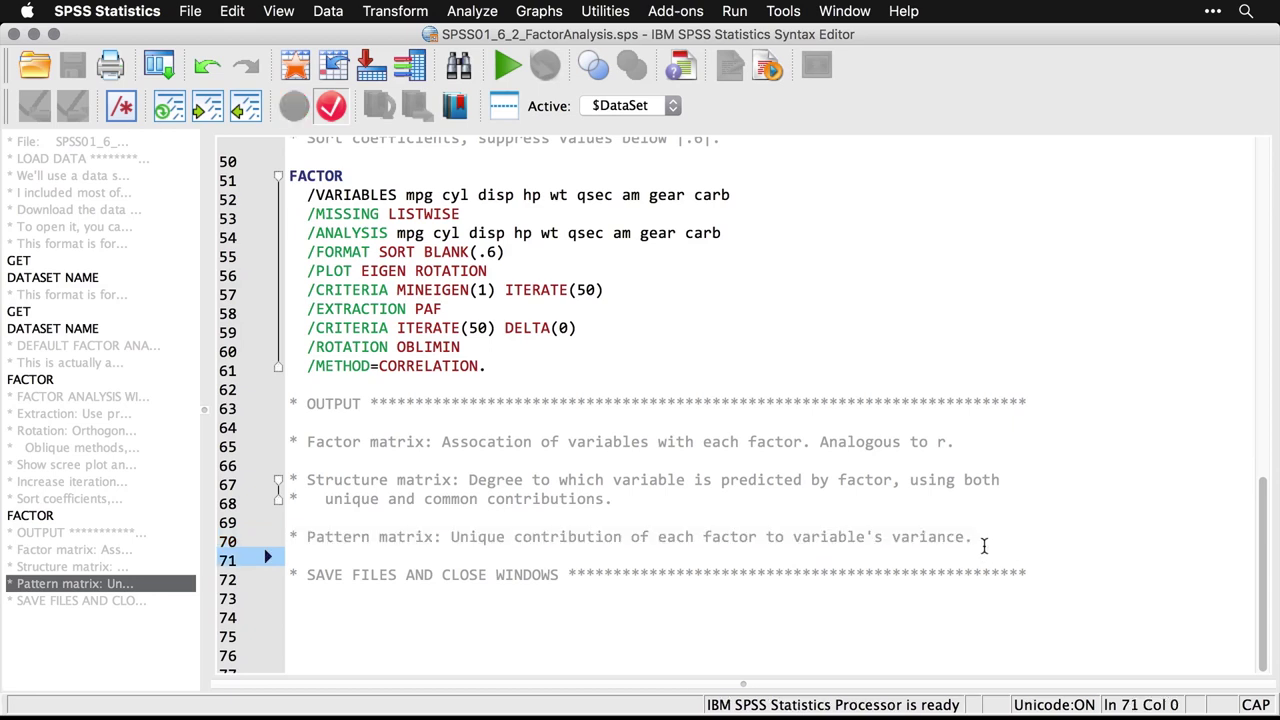
double_click(898, 441)
left_click(898, 441)
double_click(898, 441)
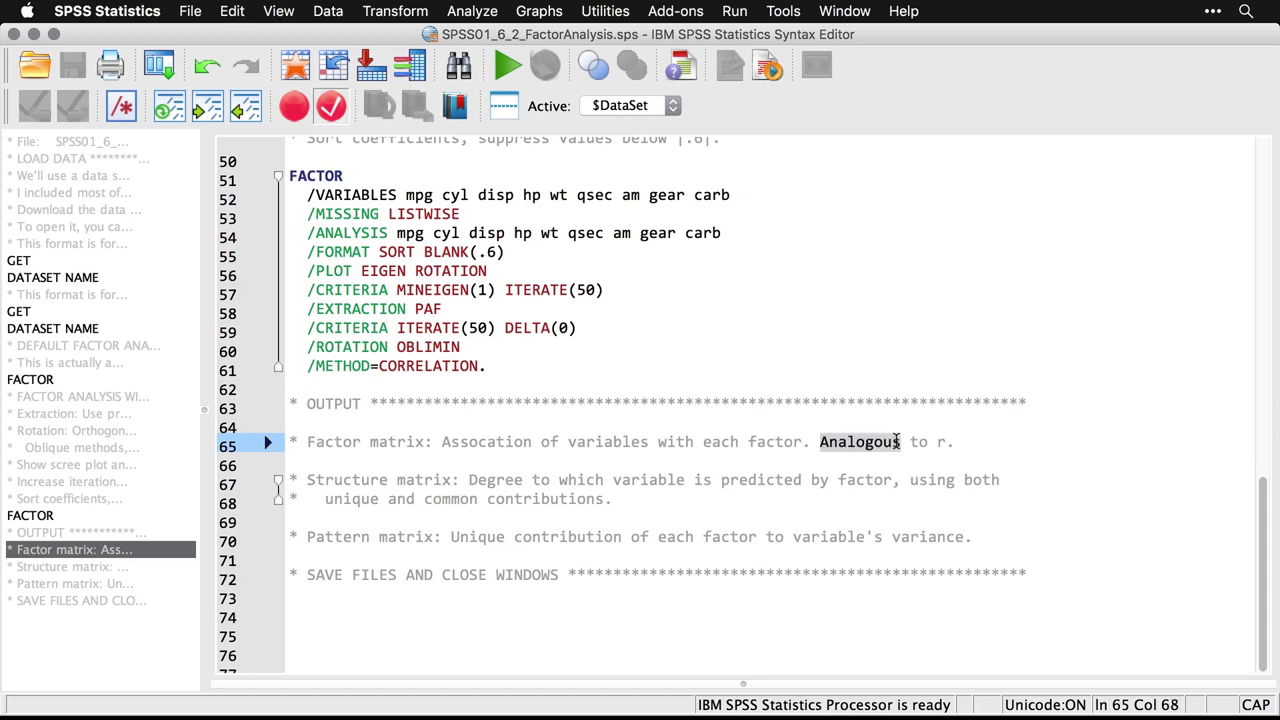
double_click(898, 441)
triple_click(898, 441)
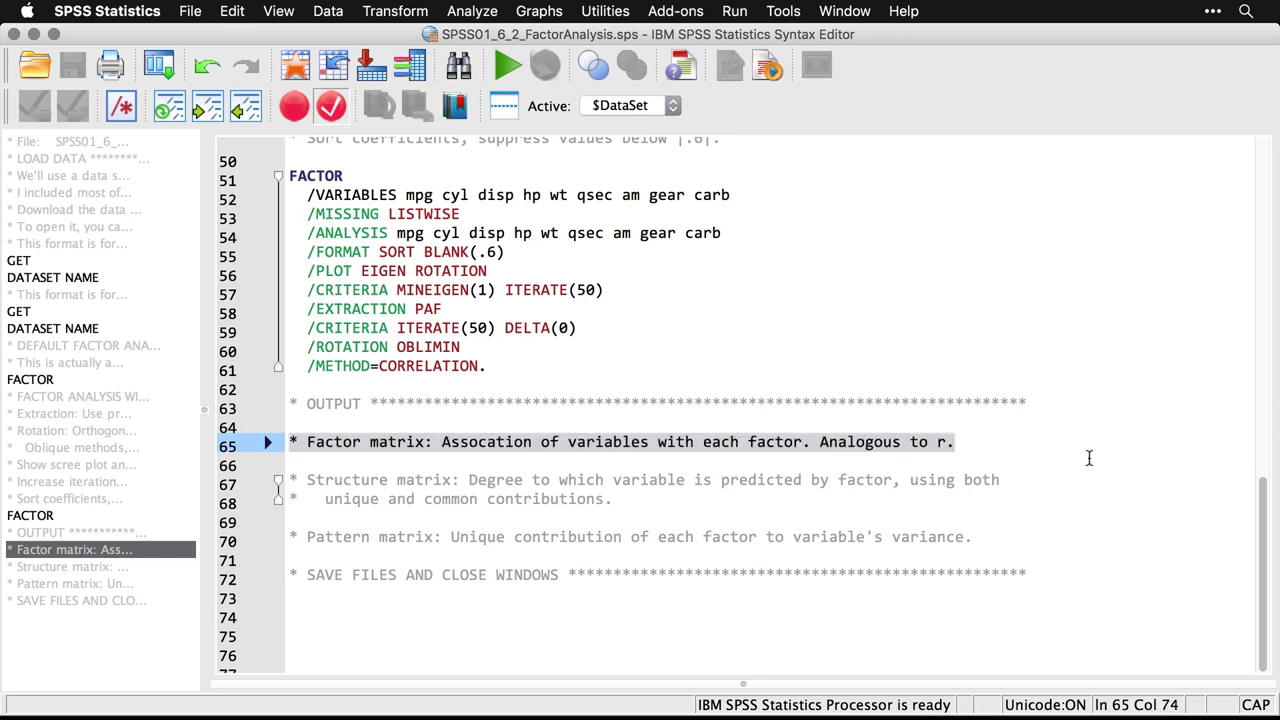
key("Down")
Return to the output and scroll back up to the Factor Matrix table.
key("super+grave")
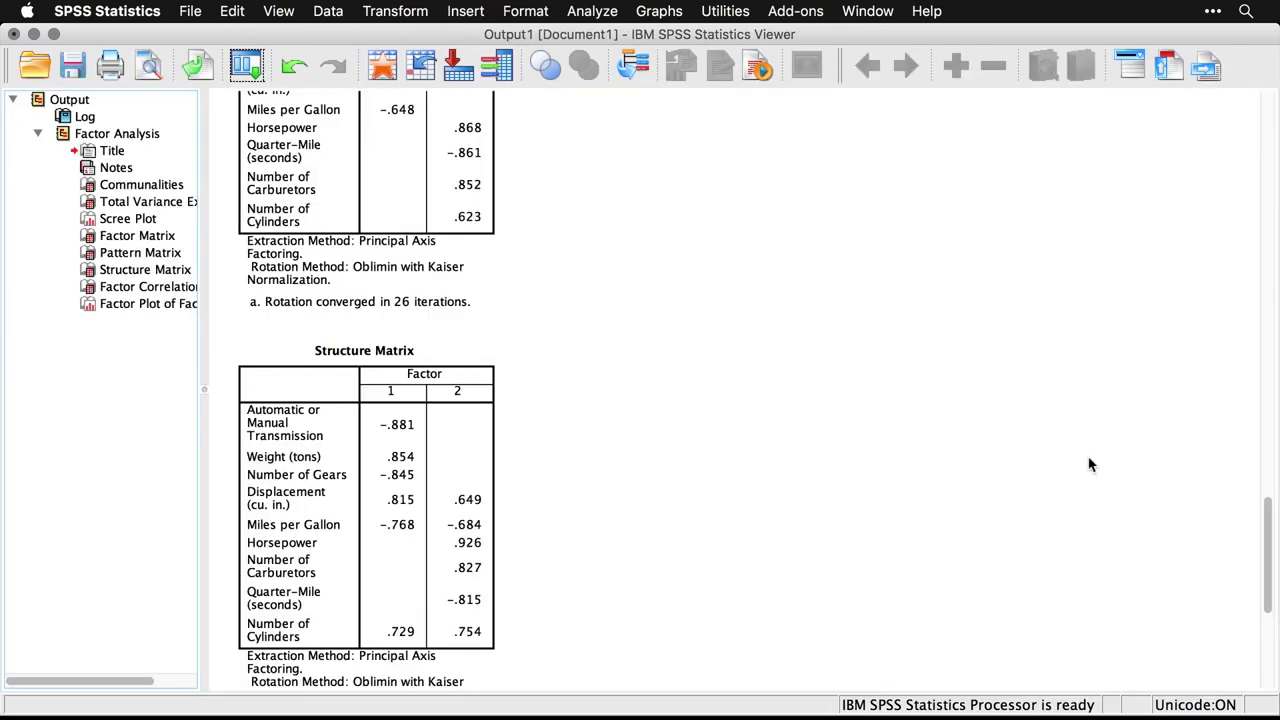
scroll(1090, 464, "up", 3)
scroll(1090, 464, "up", 8)
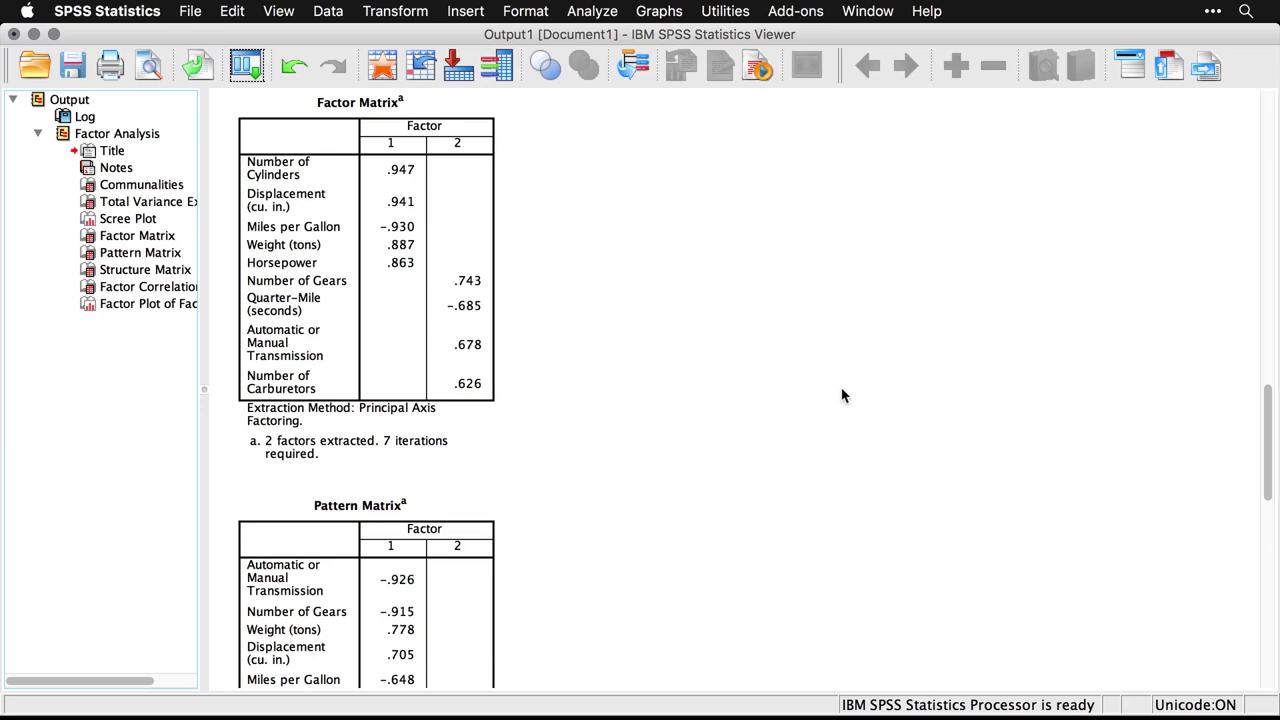
left_click(468, 233)
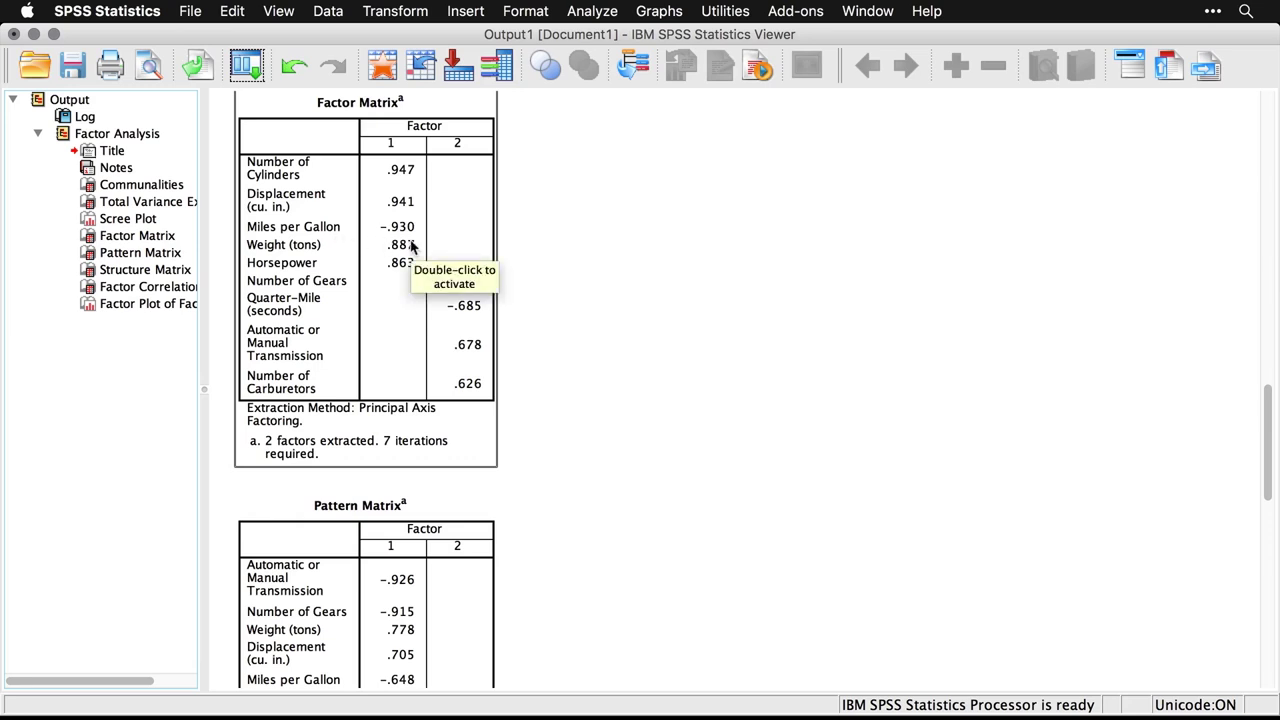
Point out the sorted Factor Matrix loadings, e.g. Cylinders .947 on factor 1, Gears .743 on factor 2.
left_click(591, 258)
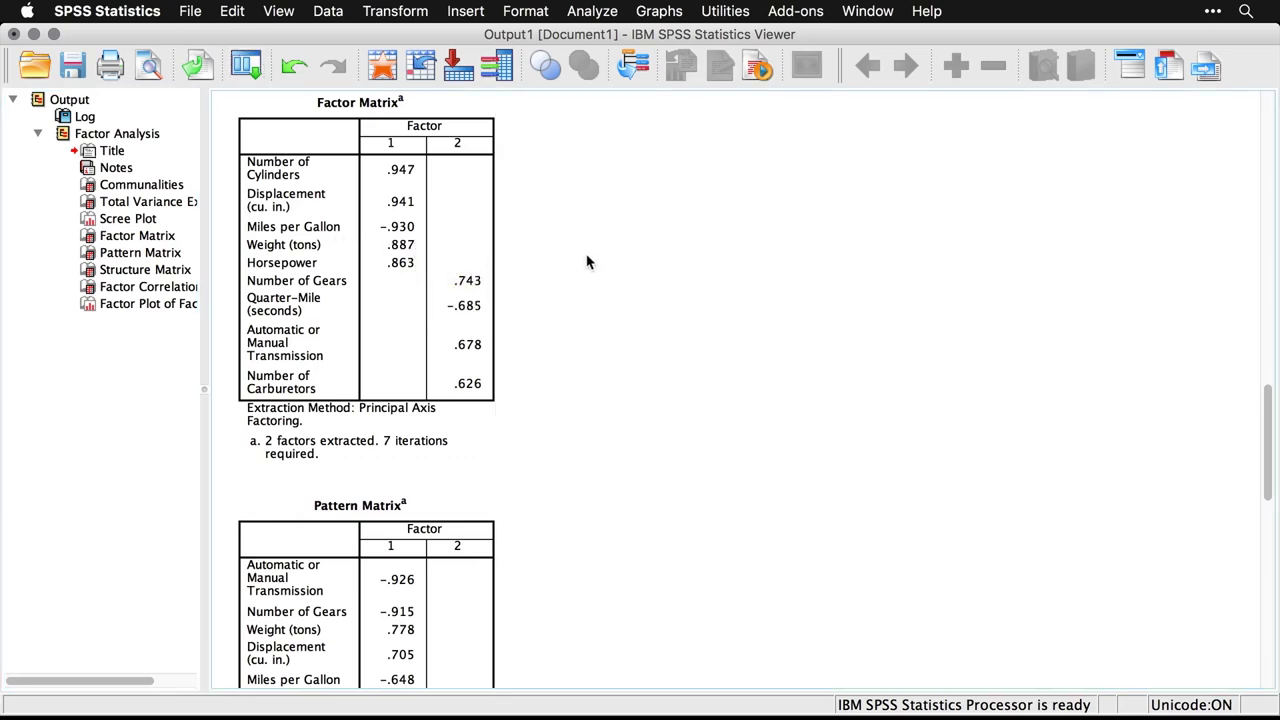
left_click(466, 254)
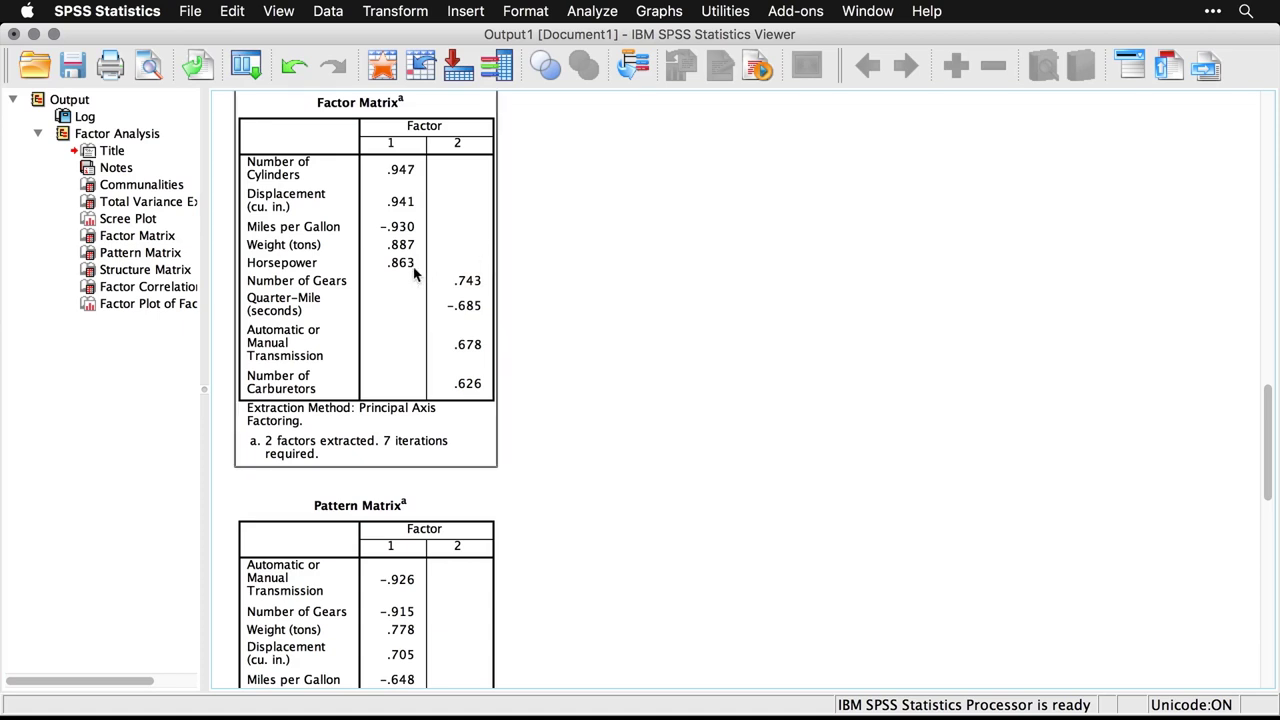
left_click(522, 285)
left_click(430, 266)
left_click(525, 166)
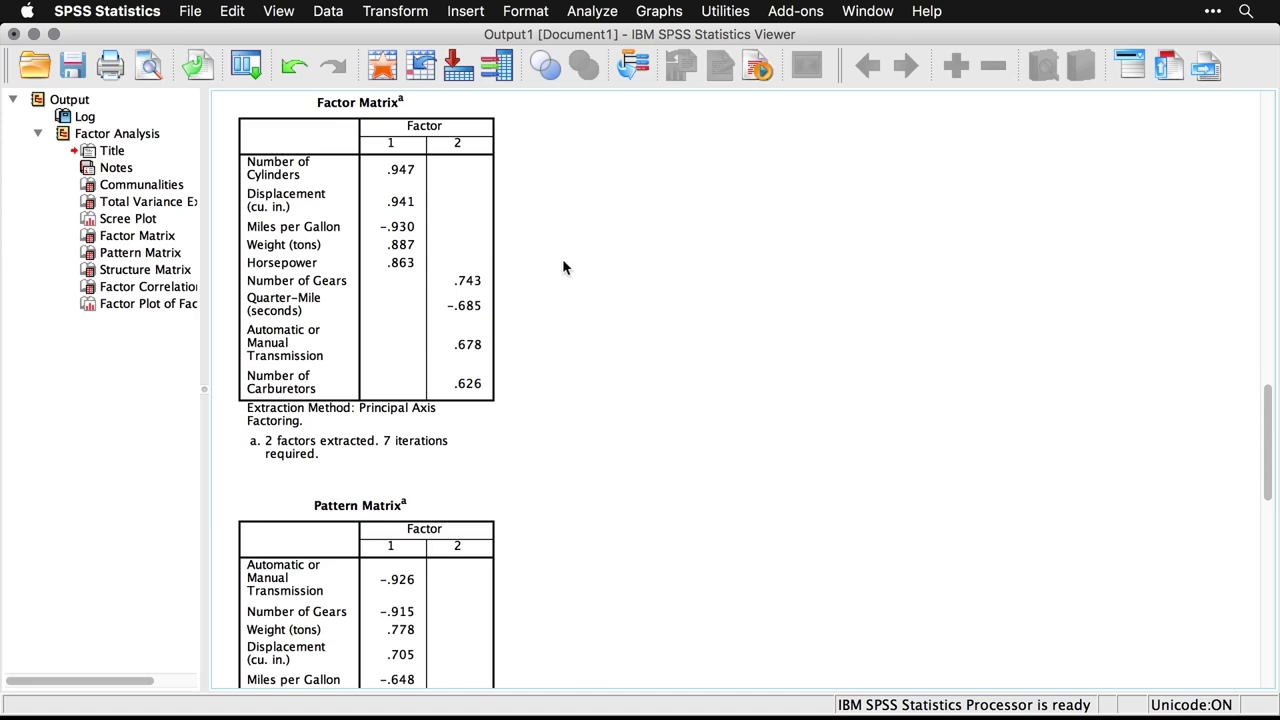
left_click(497, 285)
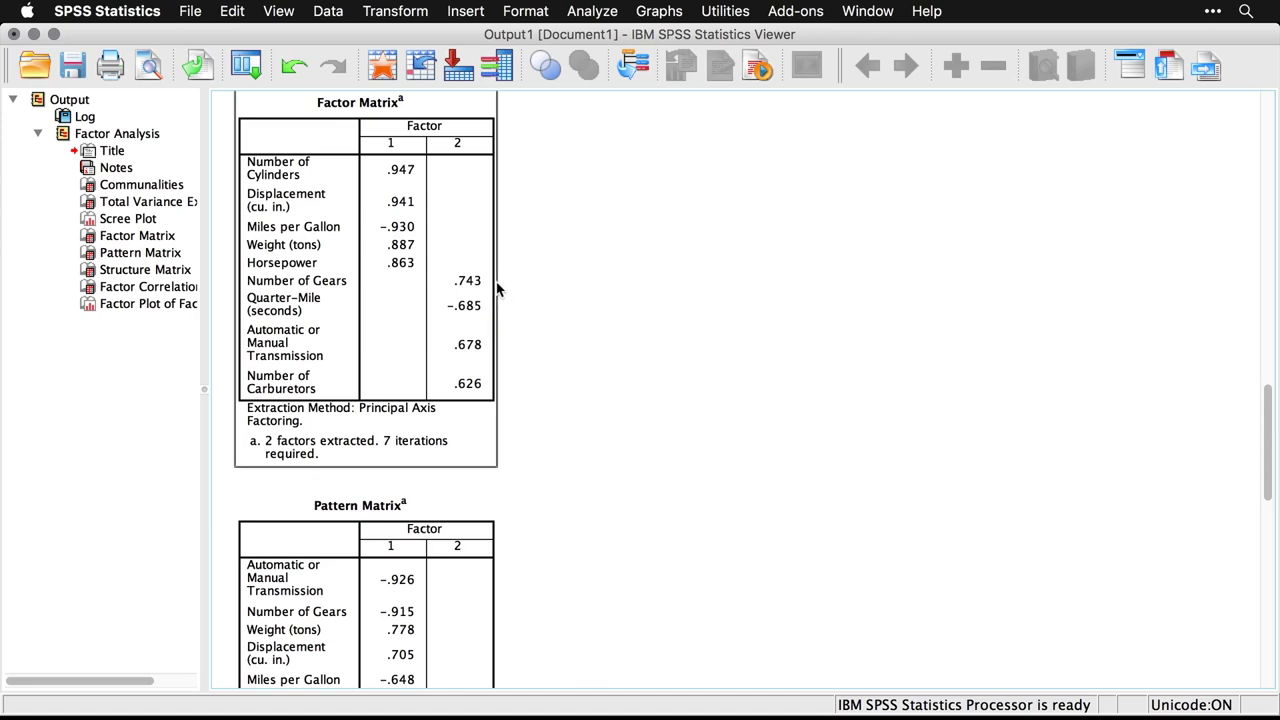
left_click(506, 306)
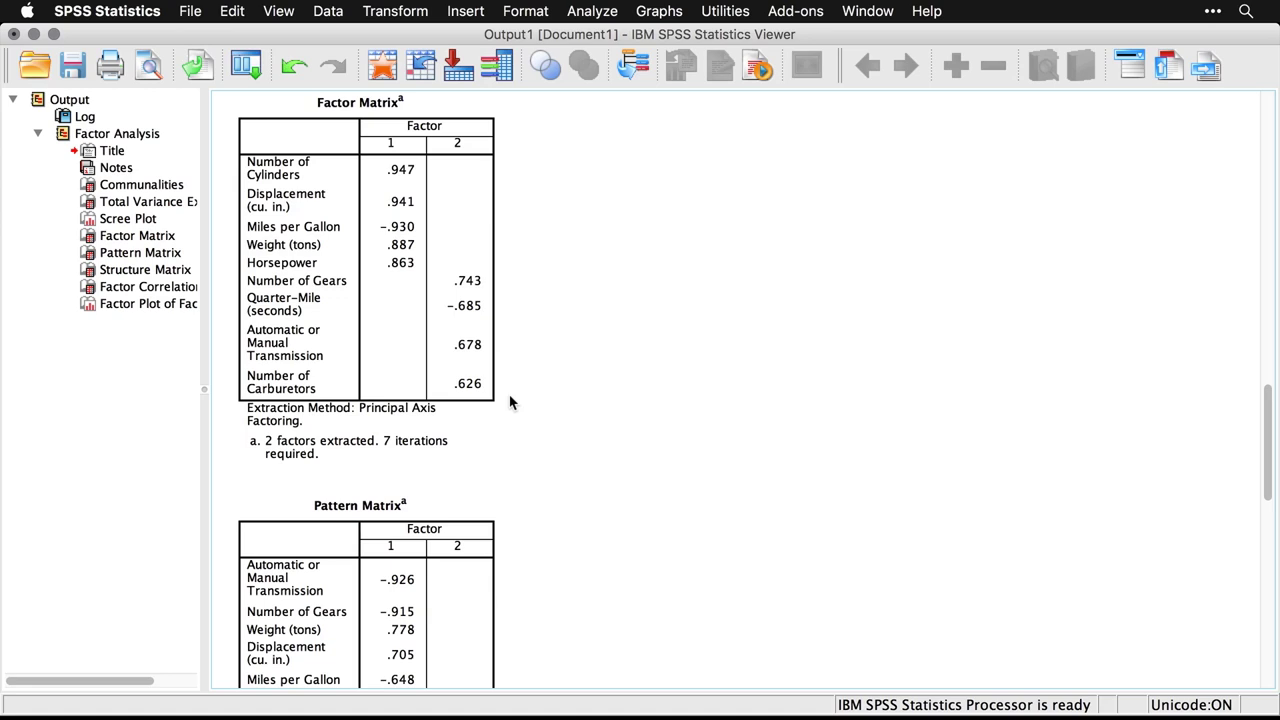
left_click(480, 385)
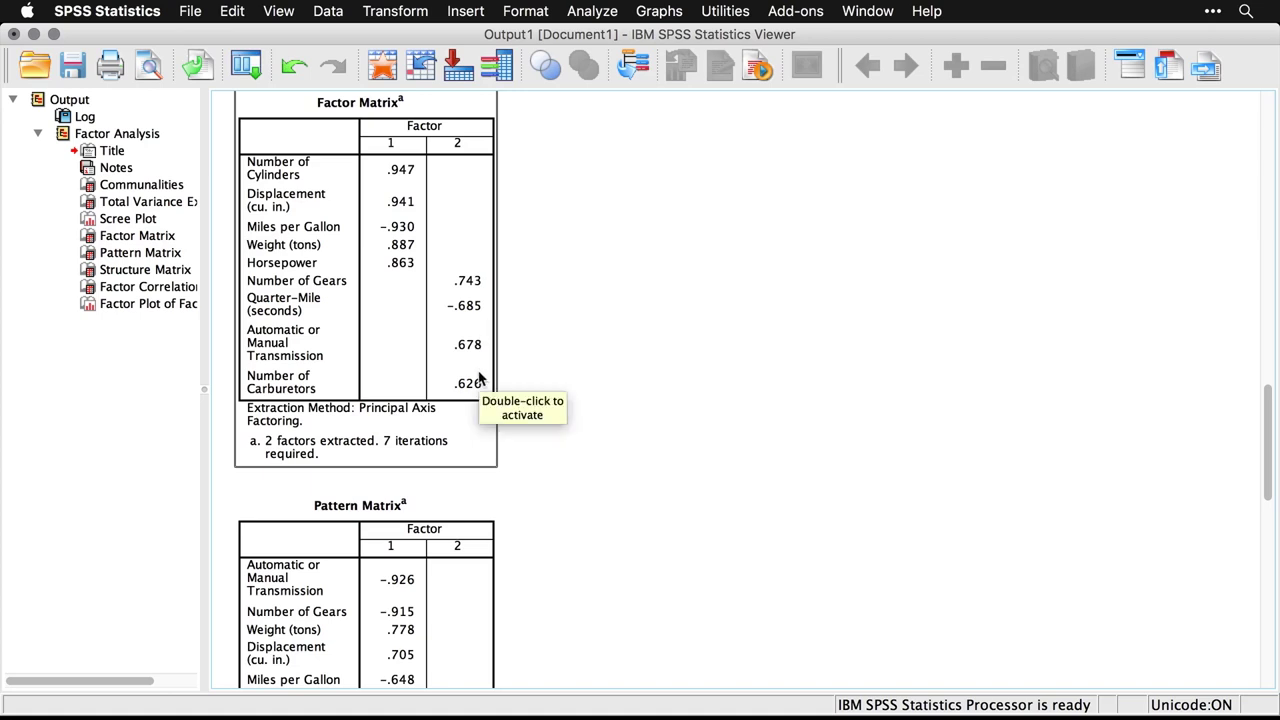
left_click(520, 390)
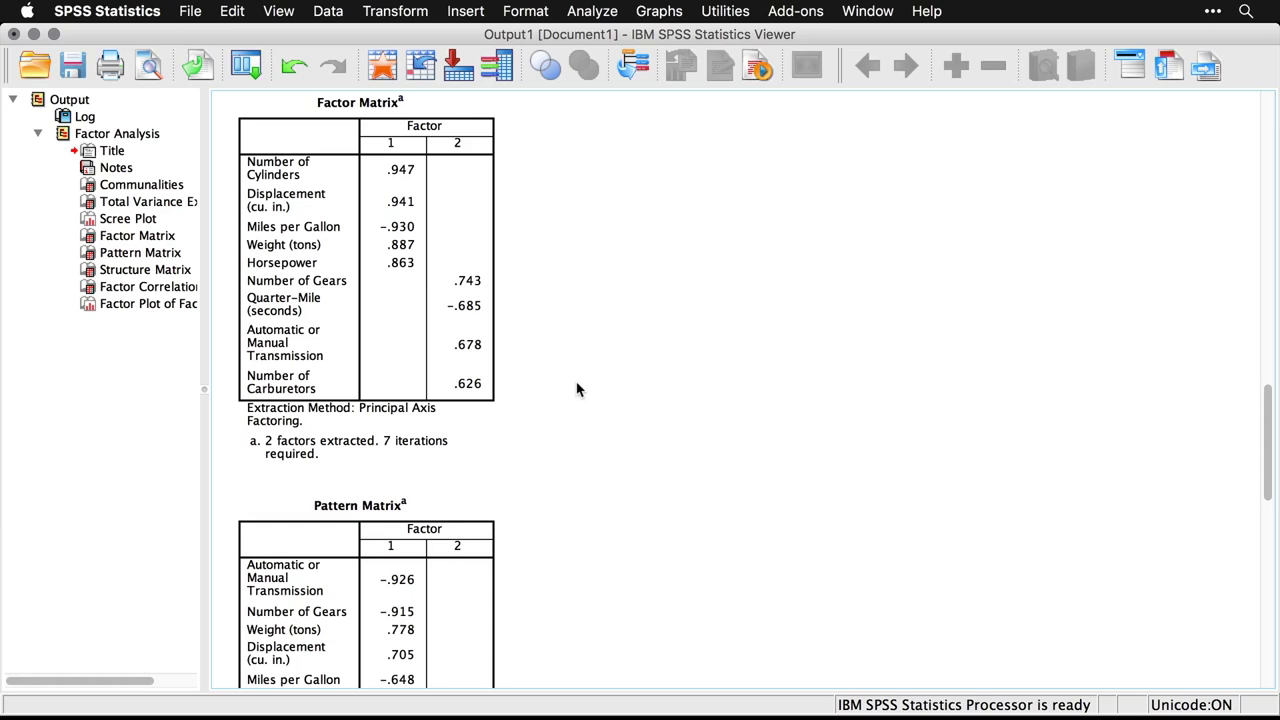
Scroll to the Factor Plot in Rotated Factor Space and select the chart.
scroll(577, 389, "down", 15)
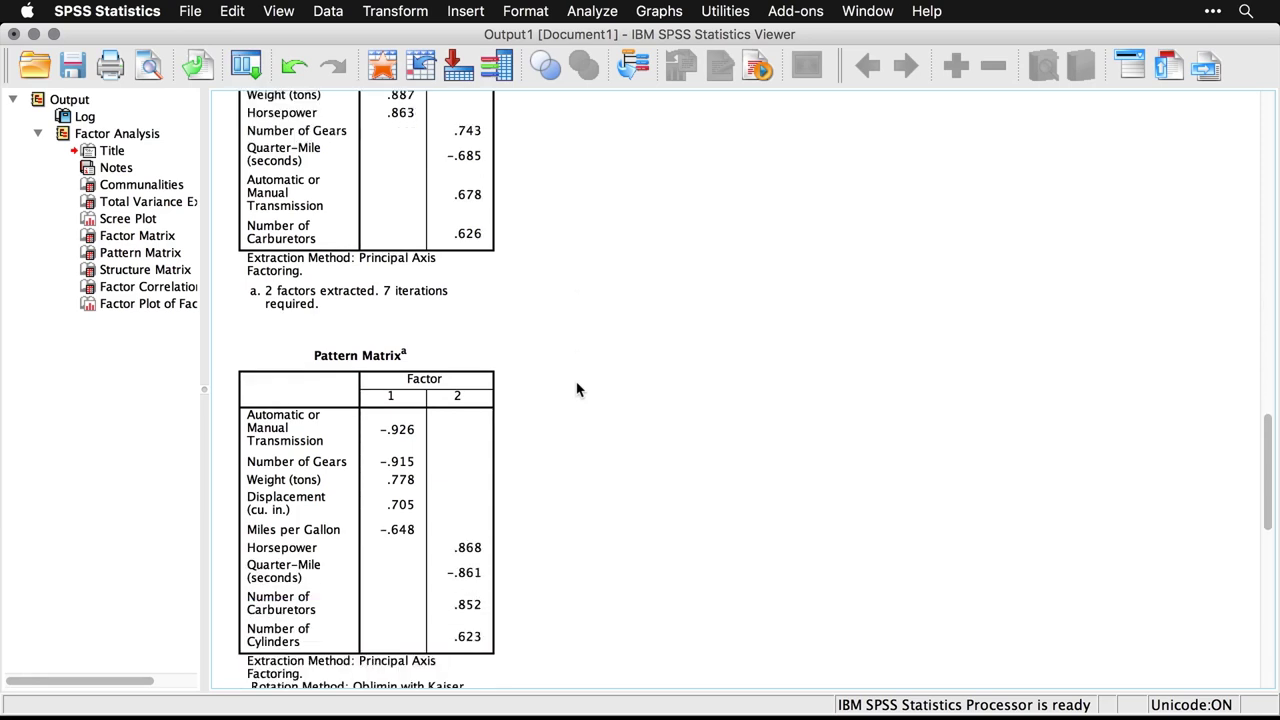
scroll(577, 389, "down", 15)
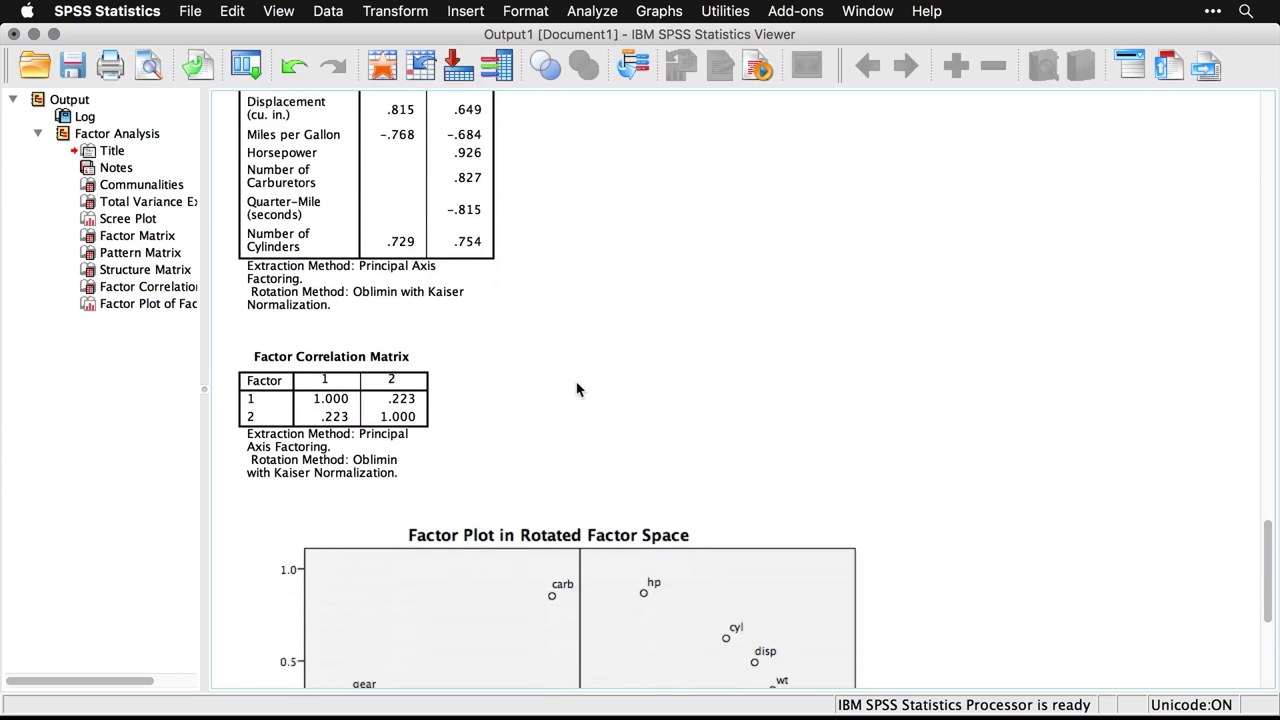
scroll(577, 389, "down", 3)
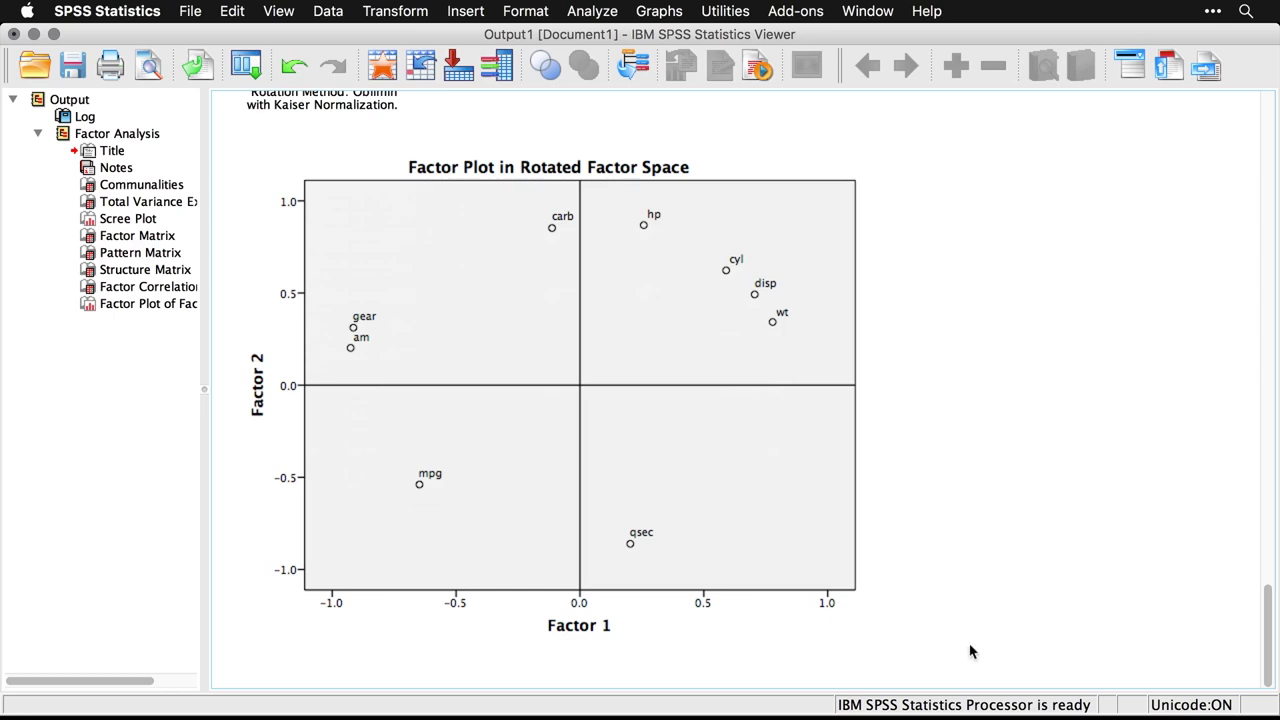
left_click(596, 647)
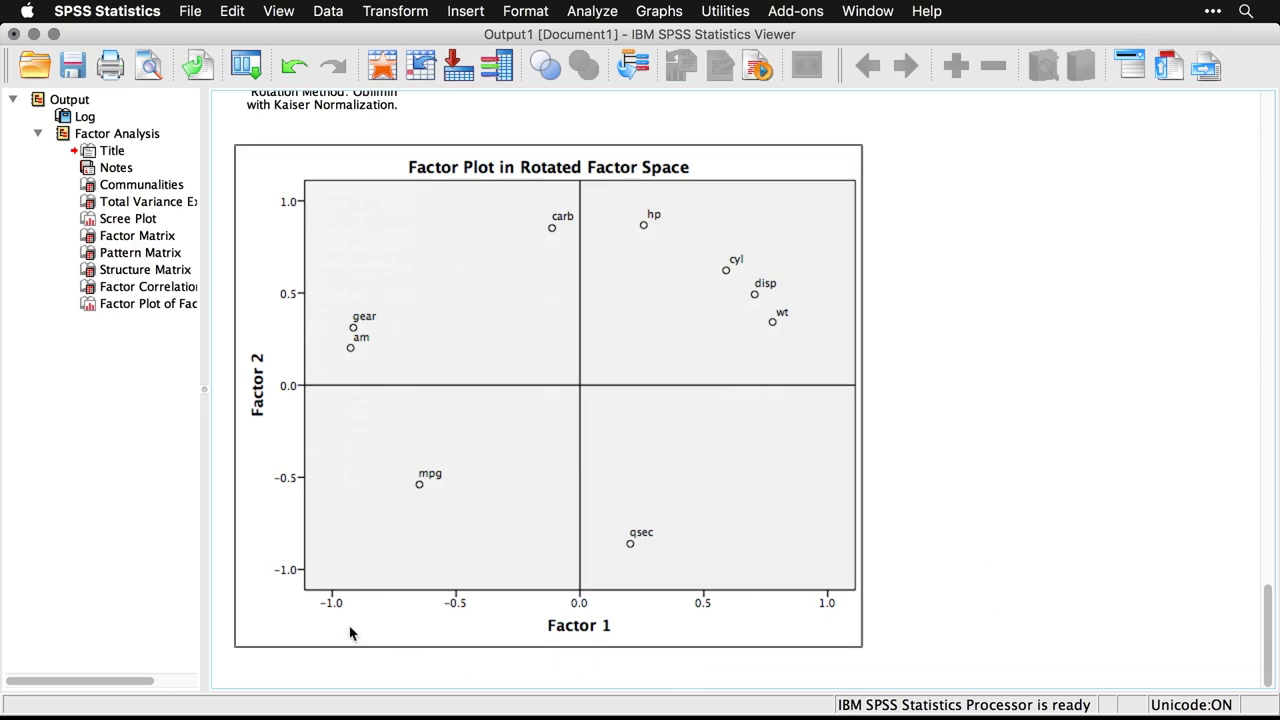